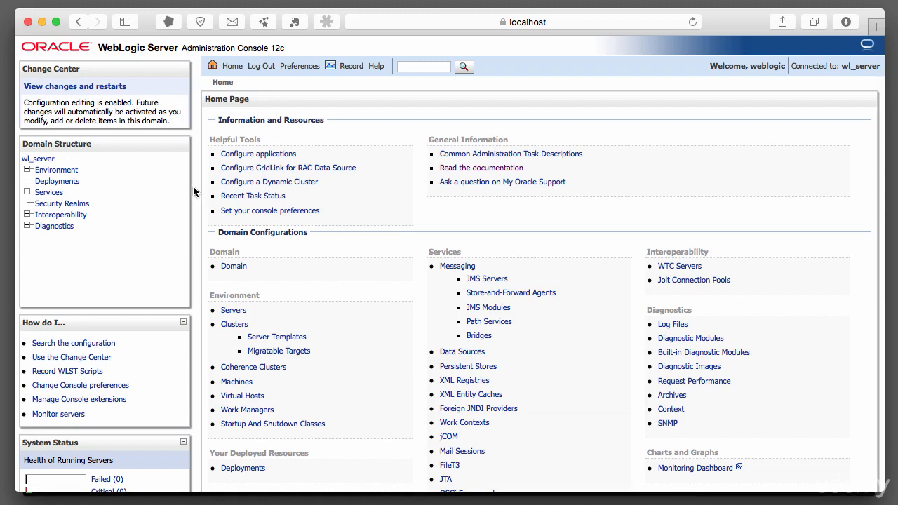
# Open the authentication providers of the security realm myrealm
pyautogui.click(70, 204)
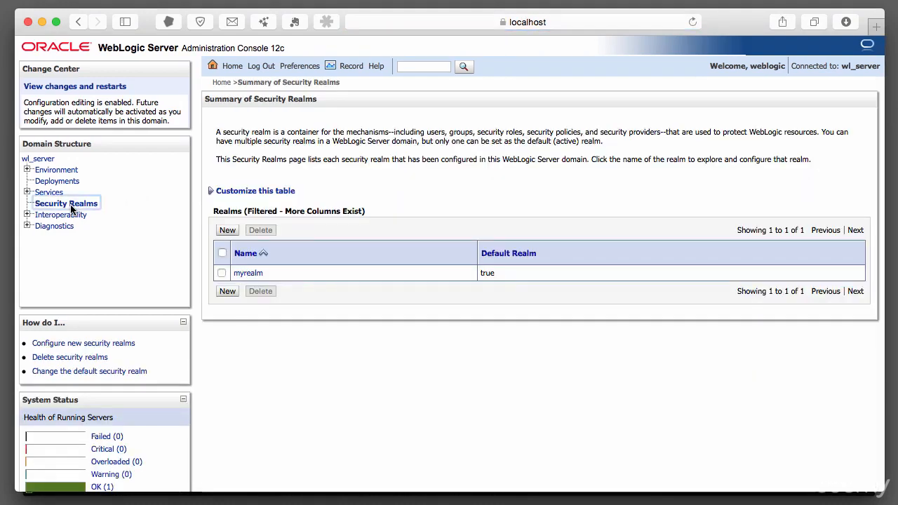
pyautogui.click(251, 274)
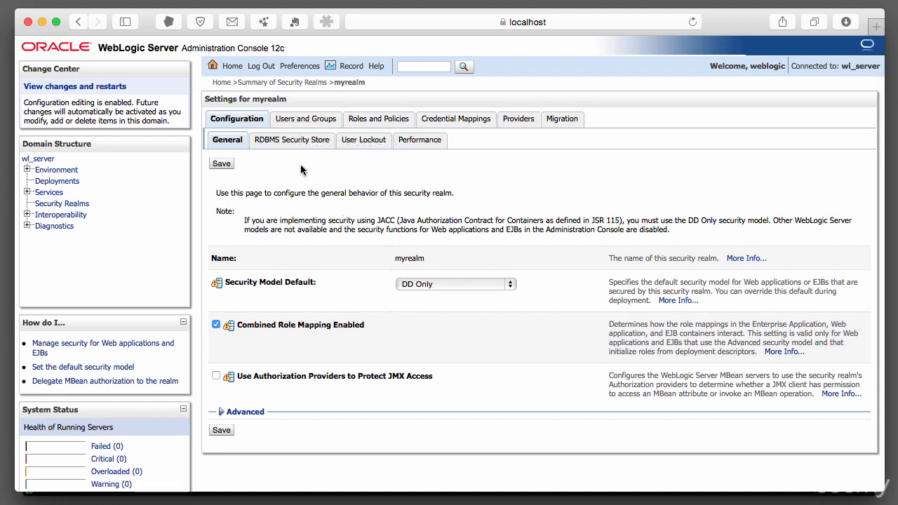
pyautogui.hscroll(1, 321, 154)
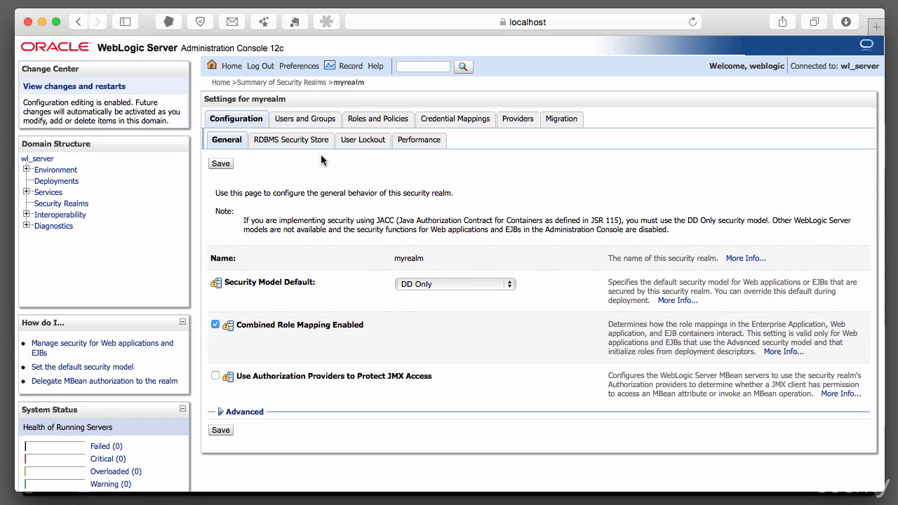
pyautogui.hscroll(-1, 350, 150)
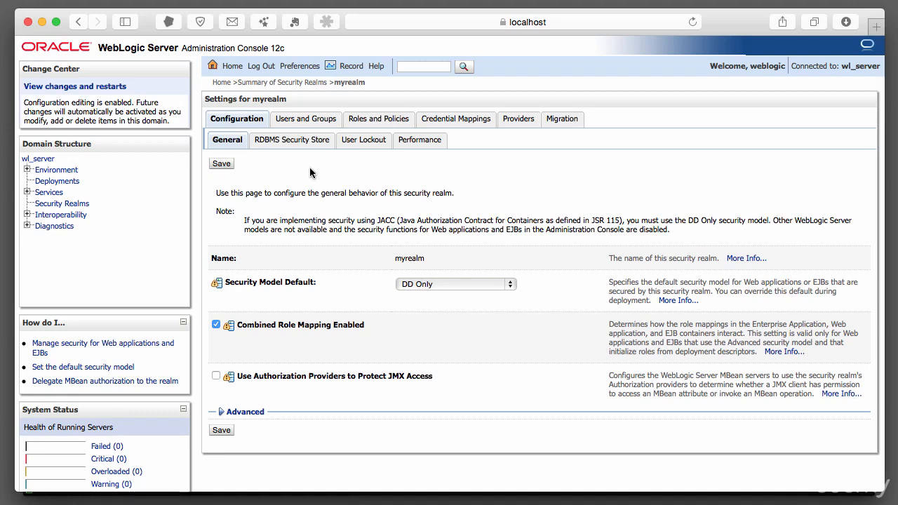
pyautogui.scroll(-3, 491, 154)
pyautogui.scroll(3, 528, 114)
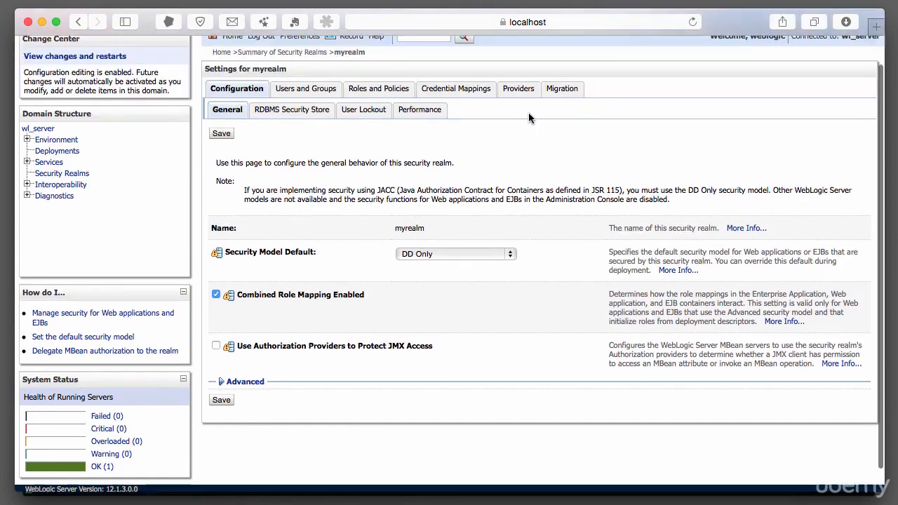
pyautogui.click(523, 122)
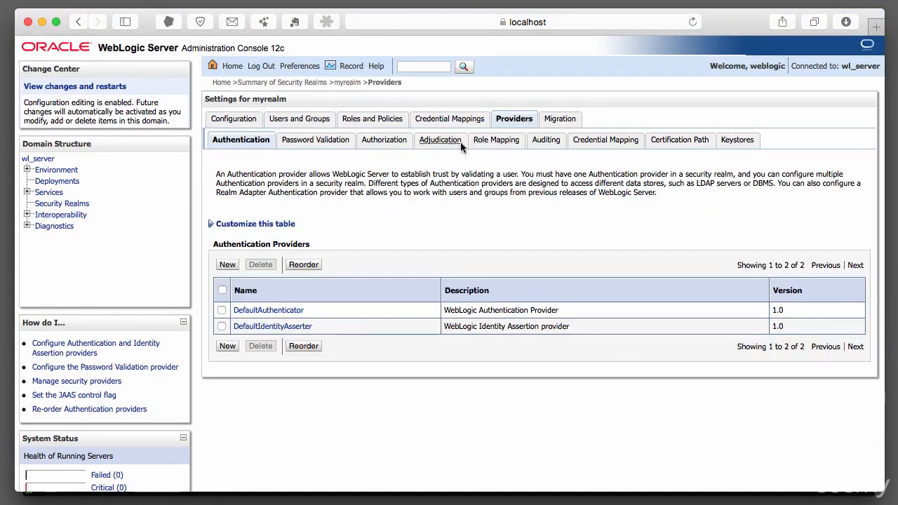
pyautogui.scroll(-1, 278, 161)
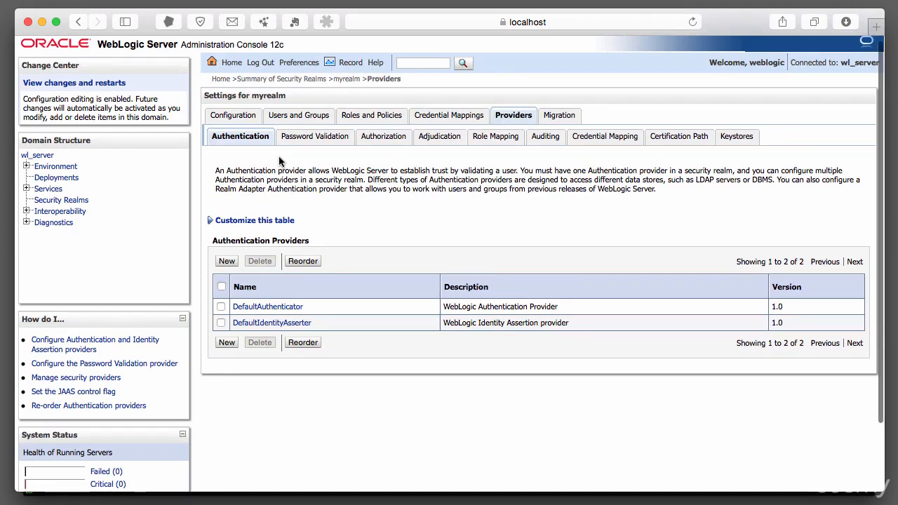
pyautogui.scroll(1, 278, 161)
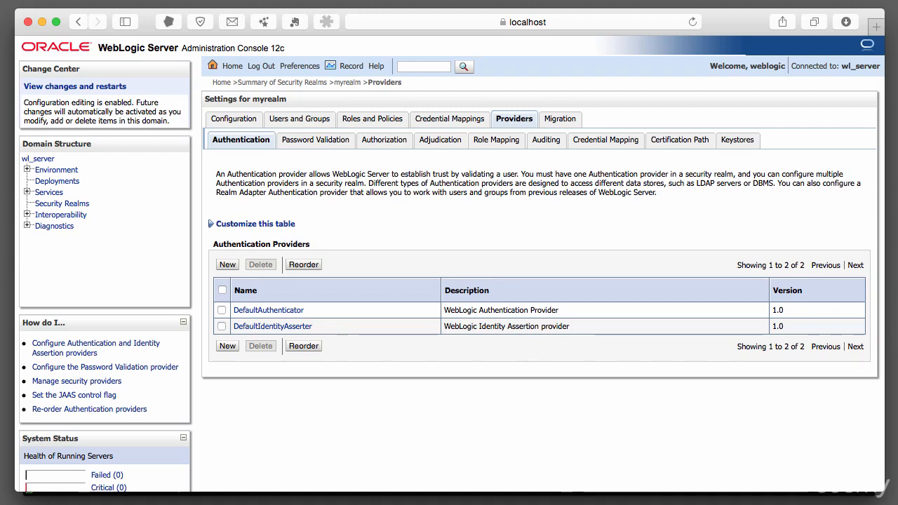
# Switch to the terminal and print the JAVA_HOME variable in a new shell tab
pyautogui.press('super+Tab')
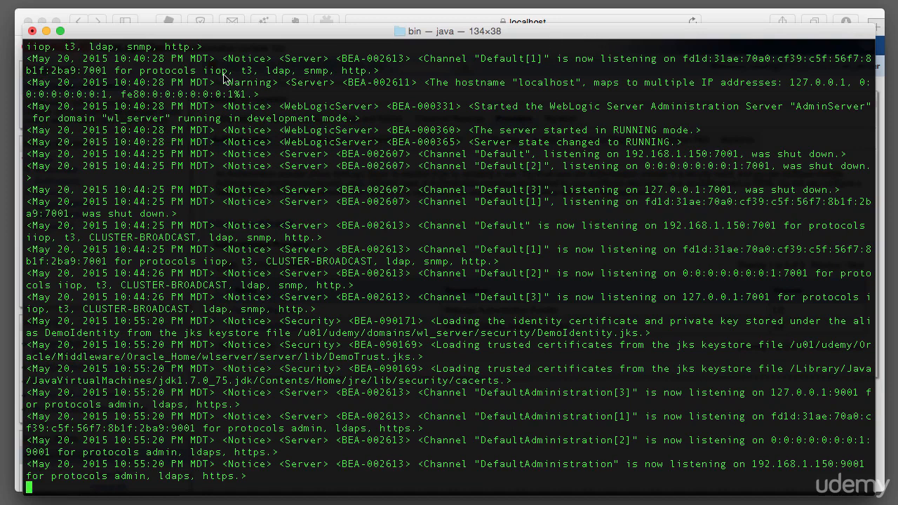
pyautogui.click(42, 0)
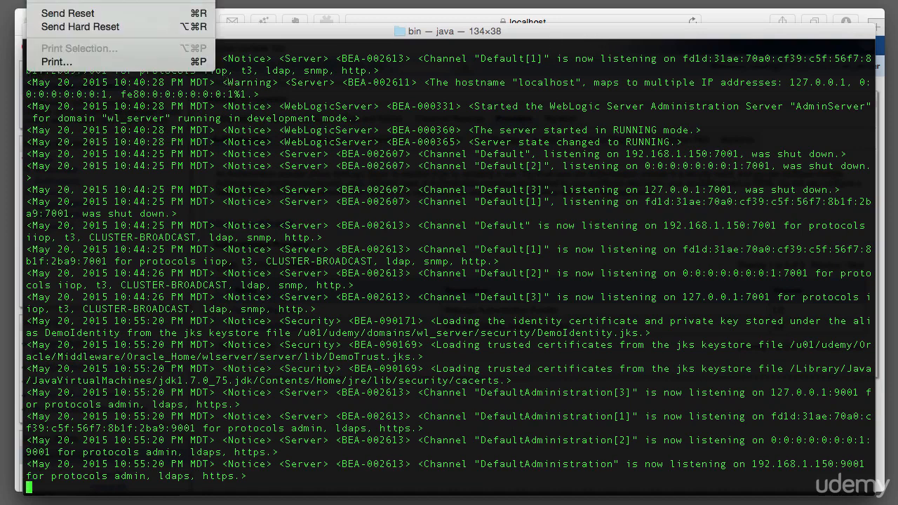
pyautogui.press('super+t')
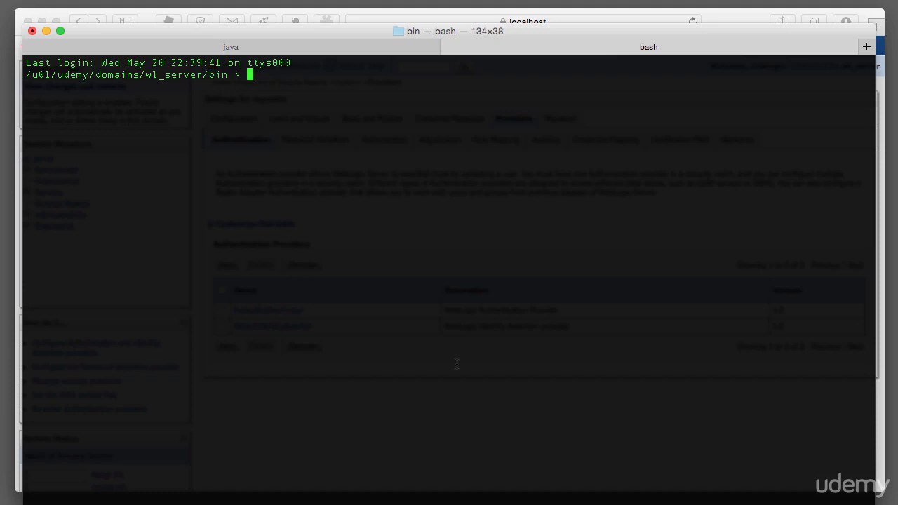
pyautogui.write('echo $JAVA_HOME')
pyautogui.press('Return')
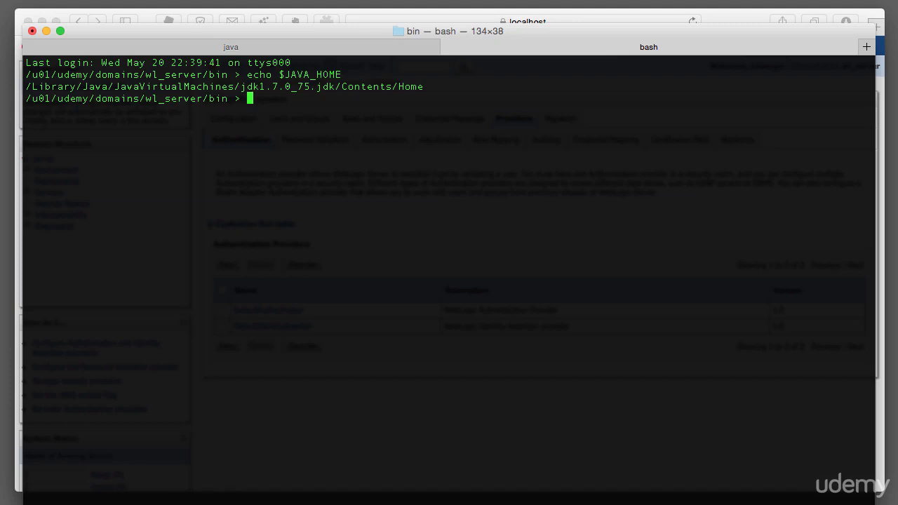
# Change the working directory to /u01/udemy/Oracle/Middleware/Oracle_Home/wlserver/common/derby/bin
pyautogui.write('cd /u01/u')
pyautogui.press('Tab')
pyautogui.write('O')
pyautogui.press('Tab')
pyautogui.write('M')
pyautogui.press('Tab')
pyautogui.write('O')
pyautogui.press('Tab')
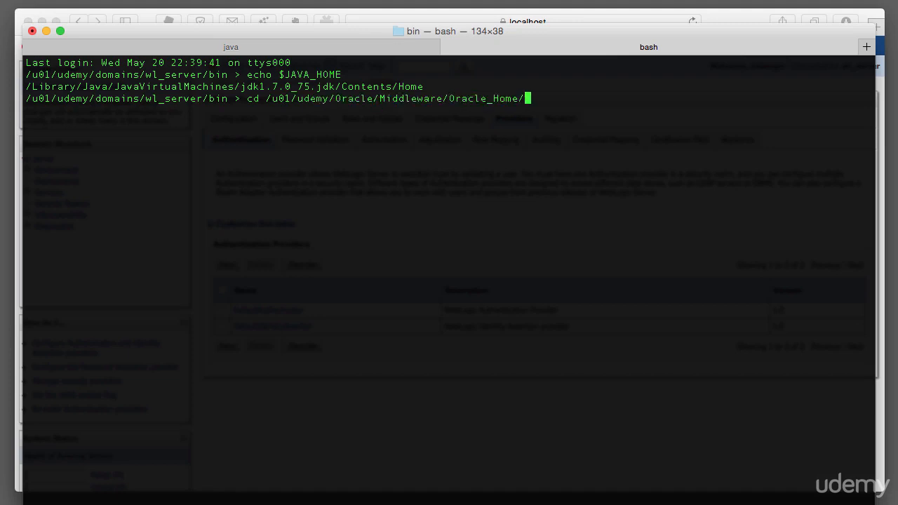
pyautogui.write('w')
pyautogui.press('Tab')
pyautogui.write('c')
pyautogui.press('Tab')
pyautogui.write('der')
pyautogui.press('Tab')
pyautogui.write('bin')
pyautogui.press('Return')
# List the files in the derby bin directory and start Derby's SQL tool with sh ij
pyautogui.write('ls')
pyautogui.press('Return')
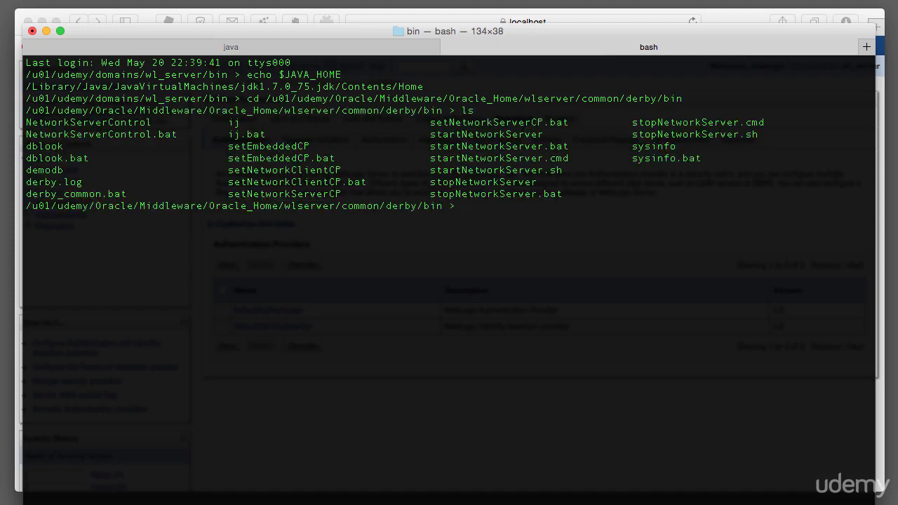
pyautogui.write('./ij')
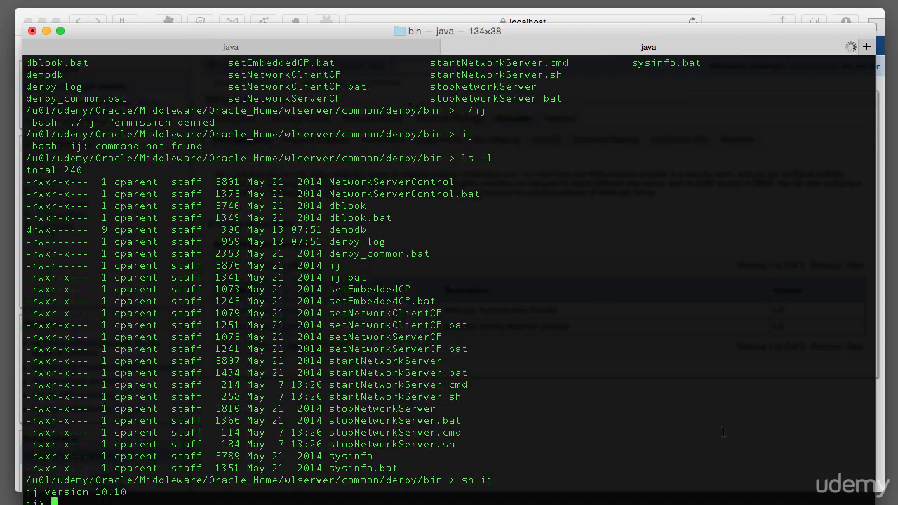
pyautogui.moveTo(709, 504); pyautogui.dragTo(709, 491)
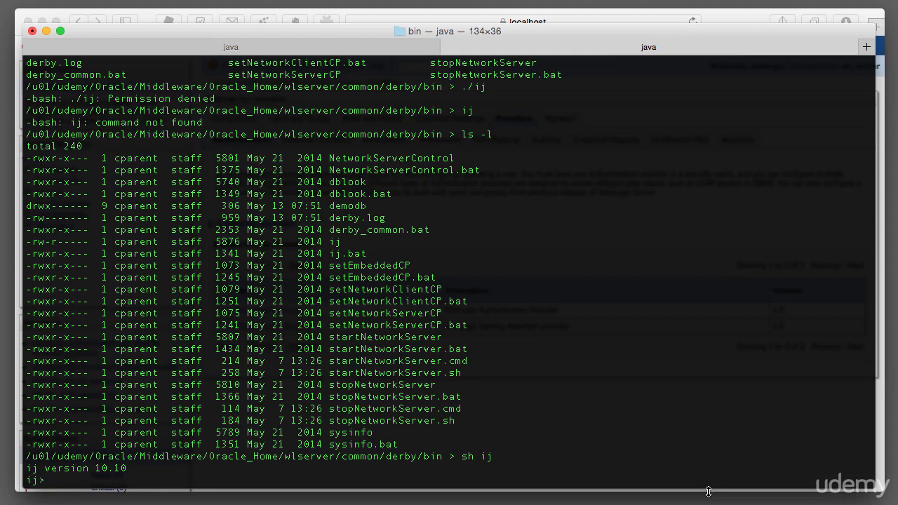
# Connect ij to jdbc:derby://localhost:1527/examples, supplying the database user name and password
pyautogui.press('BackSpace')
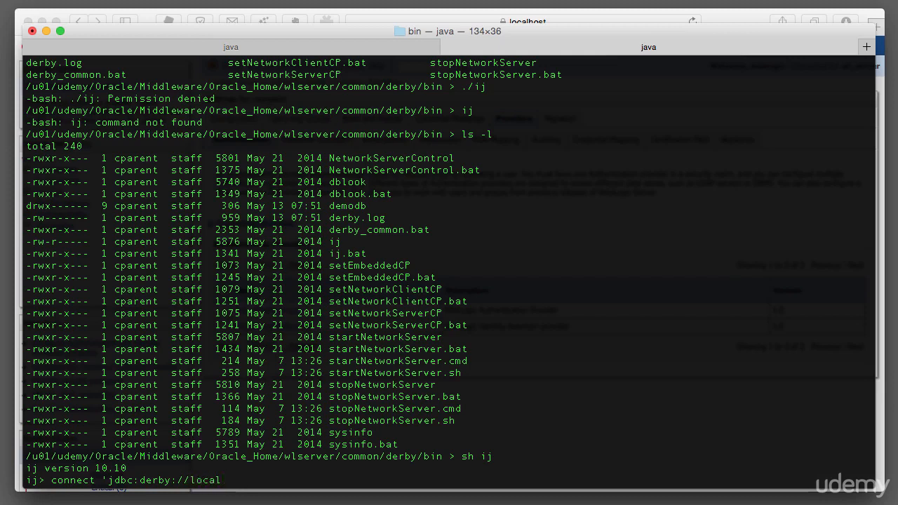
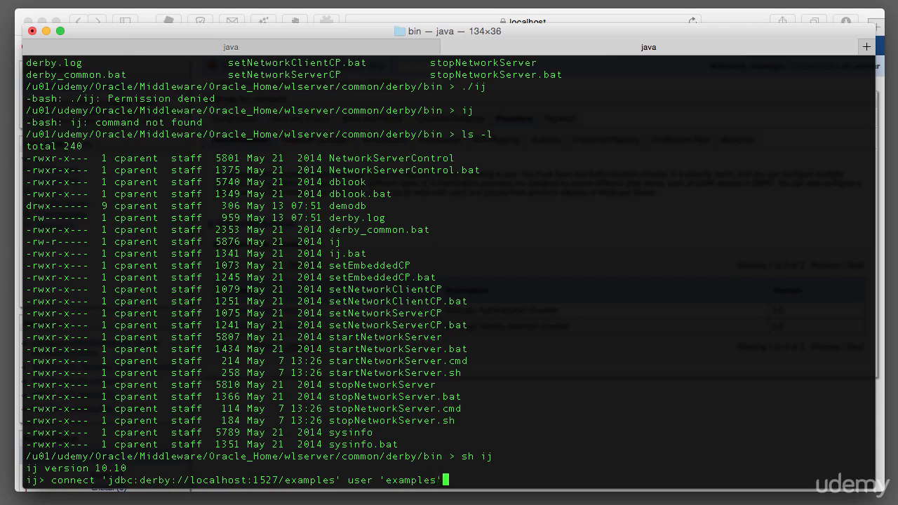
pyautogui.press('BackSpace')
pyautogui.press('Return')
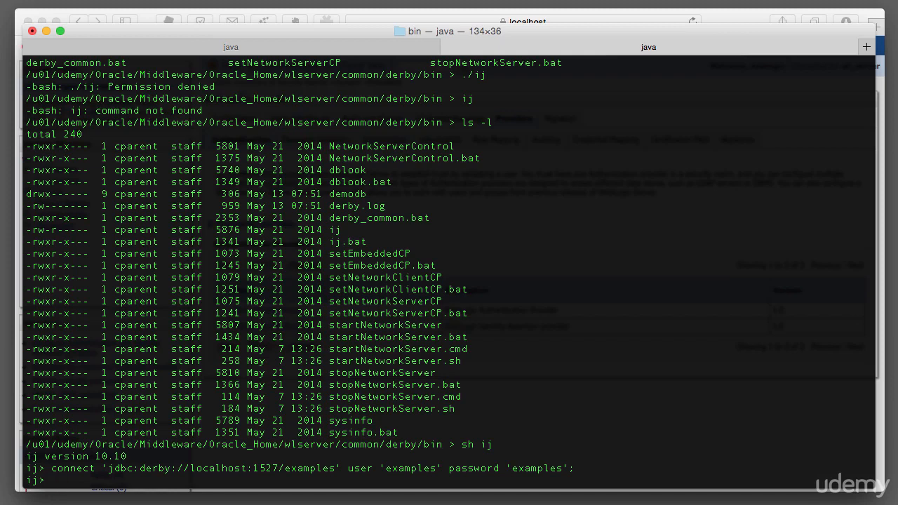
# Create table USERS with U_NAME VARCHAR(200) NOT NULL, U_PASSWORD VARCHAR(50) NOT NULL and U_DESCRIPTION VARCHAR(1000)
pyautogui.press('super+Tab')
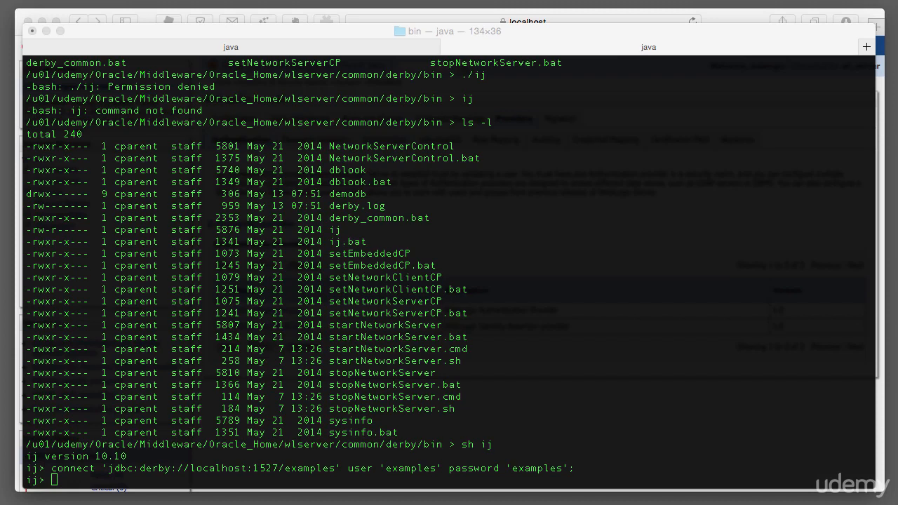
pyautogui.click(641, 421)
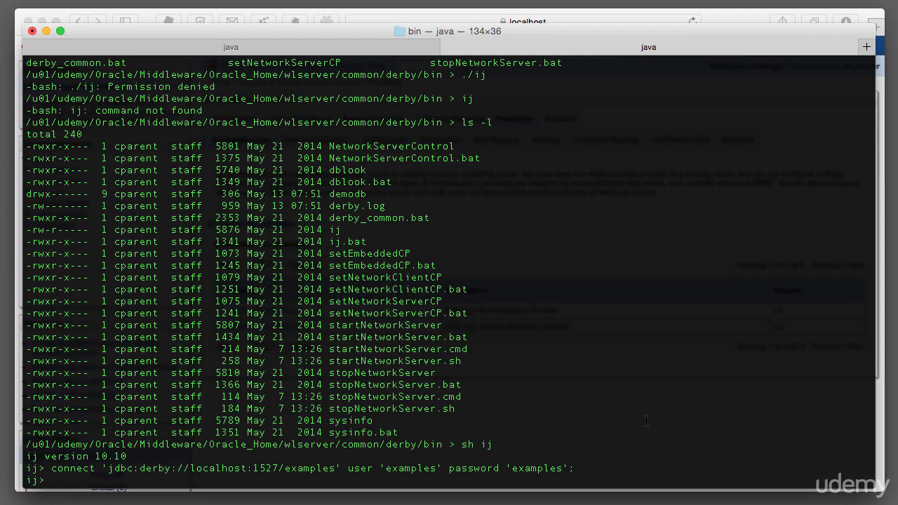
pyautogui.write('CREATE TABLE USERS (')
pyautogui.press('super+v')
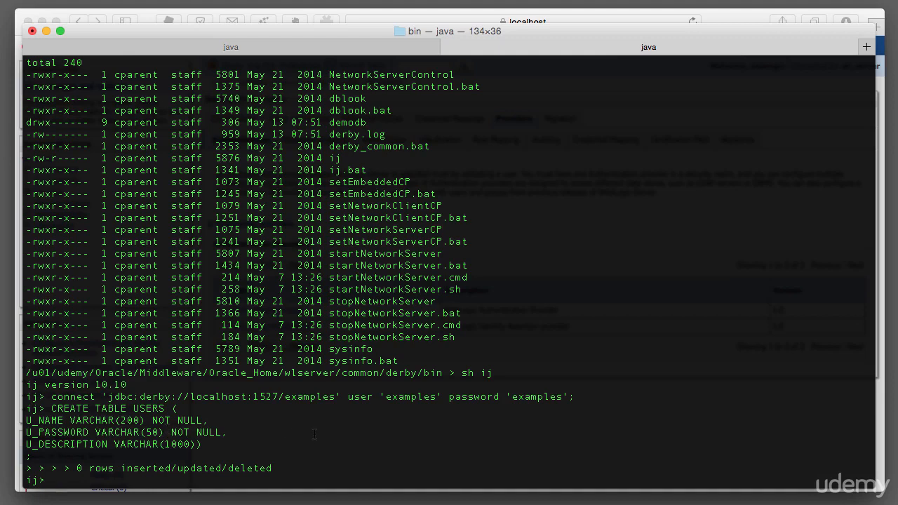
# Run the SQL adding primary key PK_USERS, creating GROUPS with primary key PK_GROUPS, and creating GROUPMEMBERS with G_NAME and G_MEMBER
pyautogui.click(896, 431)
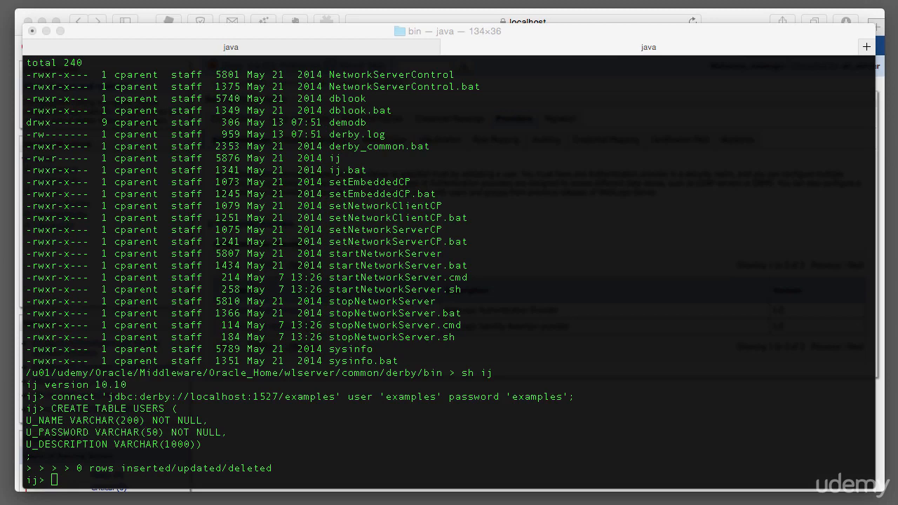
pyautogui.click(528, 468)
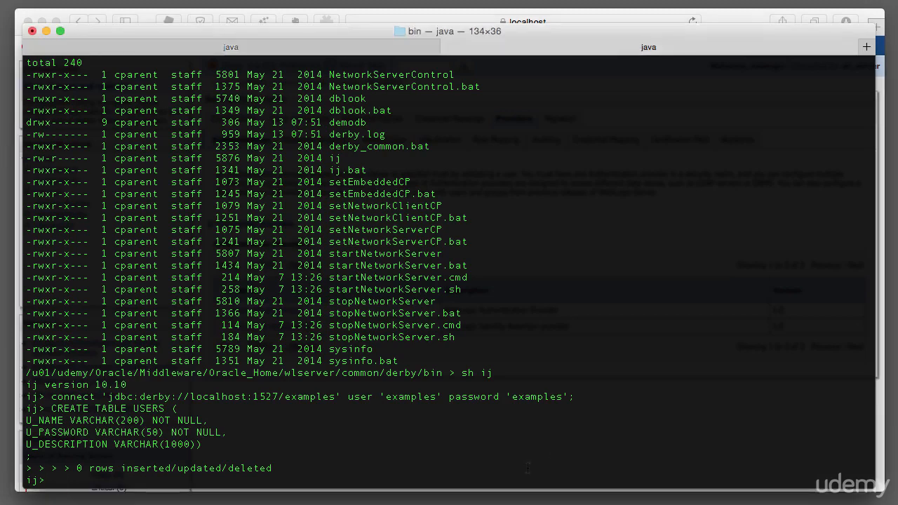
pyautogui.write('ALTER TABLE USERS ADD CONSTRAINT PK_USERS PRIMARY KEY (U_NAME) ; CREATE TABLE GROUPS ( G_NAME VARCHAR(200) NOT NULL, G_DESCRIPTION VARCHAR(1000) NOT NULL) ; ALTER TABLE GROUPS ADD CONSTRAINT PK_GROUPS PRIMARY KEY (G_NAME) ; CREATE TABLE GROUPMEMBERS ( G_NAME VARCHAR(200) NOT NULL, G_MEMBER VARCHAR(200) NOT NULL) ;')
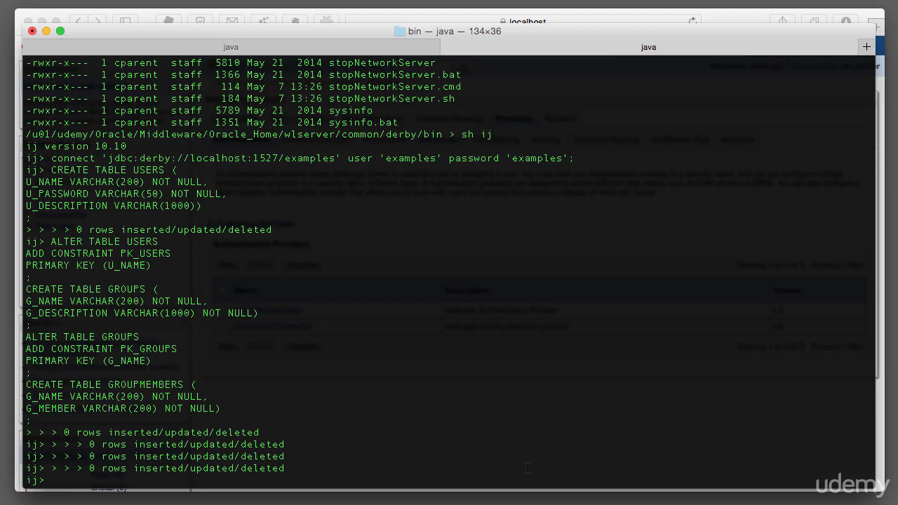
# Add primary key PK_GROUPMEMS and foreign key FK1_GROUPMEMBERS to GROUPMEMBERS, referencing GROUPS (G_NAME) with ON DELETE CASCADE
pyautogui.press('super+Tab')
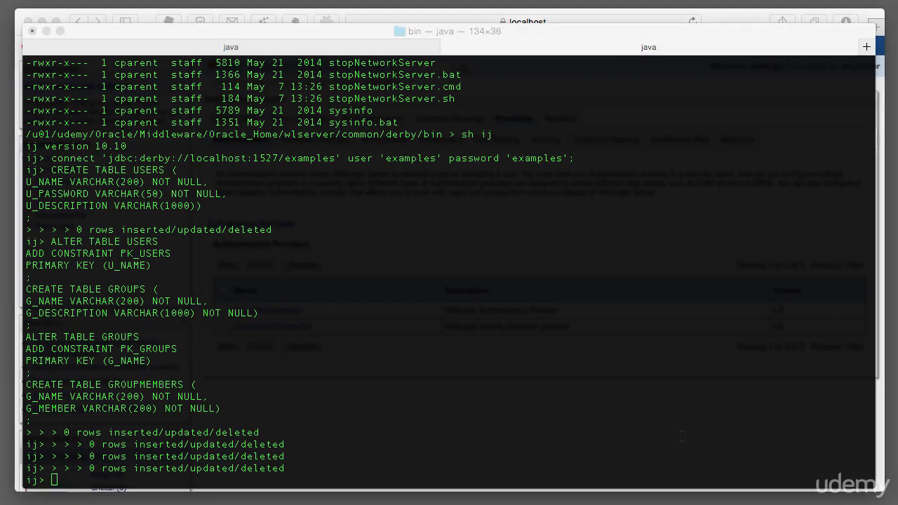
pyautogui.press('super+Tab')
pyautogui.write('ALTER TABLE GROUPMEMBERS ADD CONSTRAINT PK_GROUPMEMS PRIMARY KEY ( G_NAME, G_MEMBER ) ; ALTER TABLE GROUPMEMBERS ADD CONSTRAINT FK1_GROUPMEMBERS FOREIGN KEY ( G_NAME ) REFERENCES GROUPS (G_NAME) ON DELETE CASCADE ;')
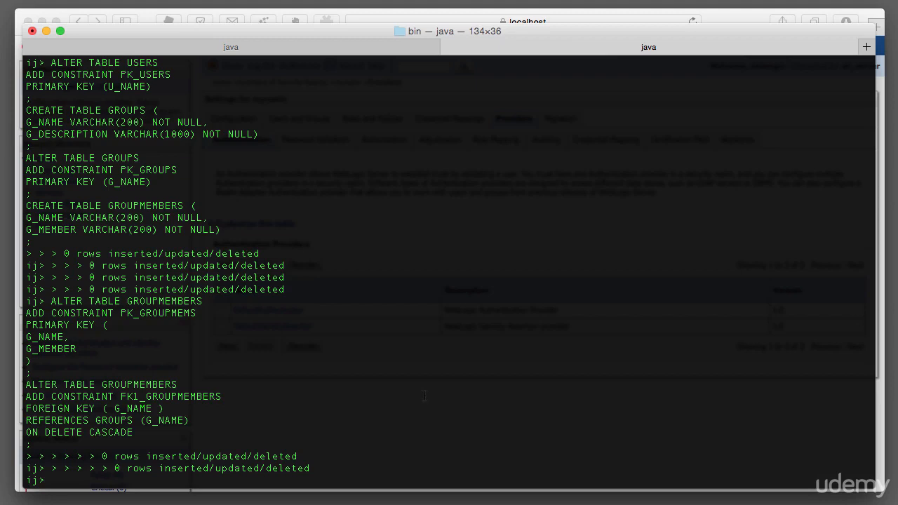
# Describe the USERS table to check its column definitions
pyautogui.write('describe USERS;')
pyautogui.press('Return')
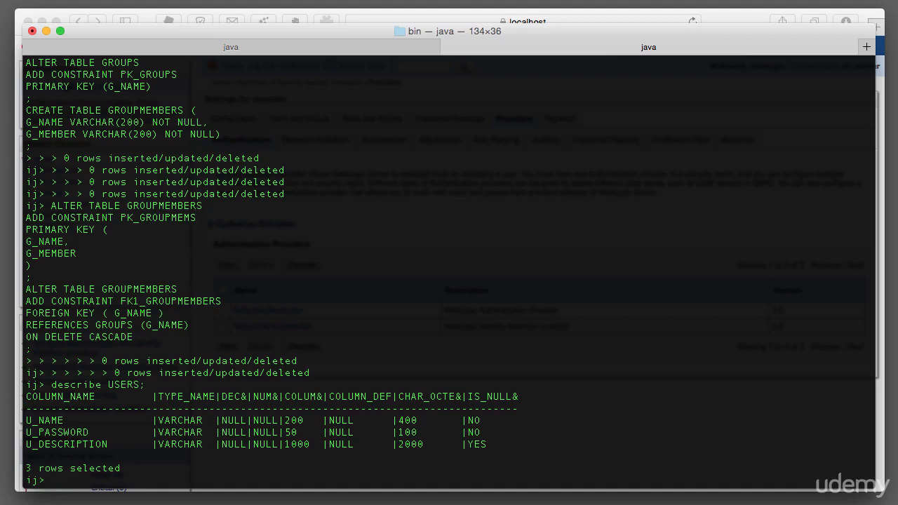
# Exit the ij session and return to the shell
pyautogui.write('E')
pyautogui.press('BackSpace')
pyautogui.write('exit;')
pyautogui.press('Return')
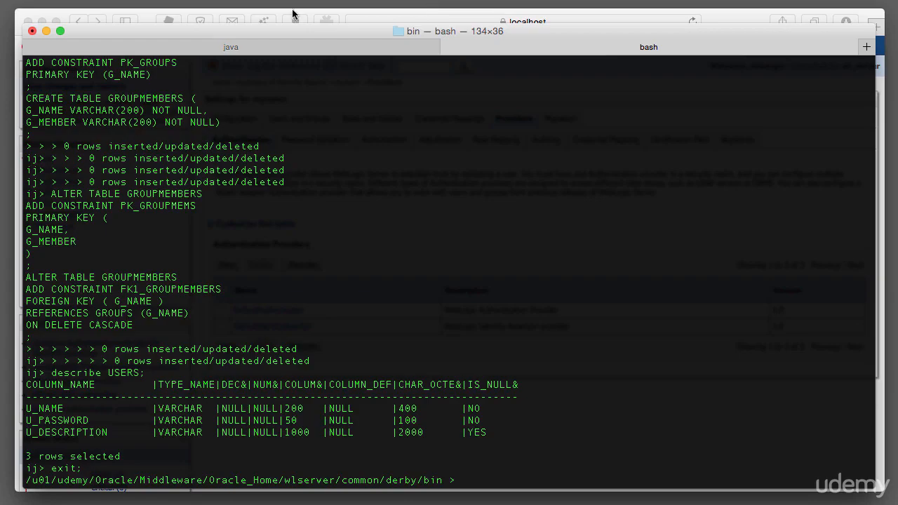
# Switch to the WebLogic console and create an authentication provider named derbySQLAuthenticator of type SQLAuthenticator in myrealm
pyautogui.click(147, 17)
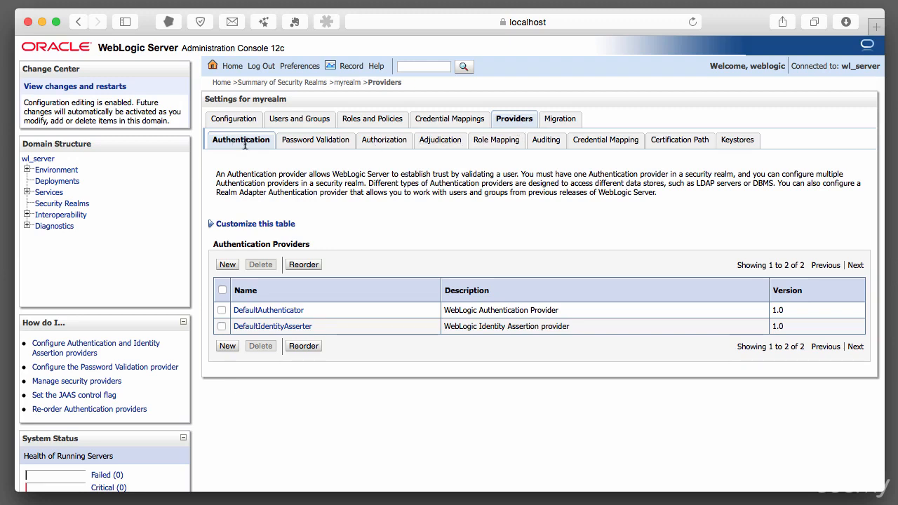
pyautogui.click(228, 346)
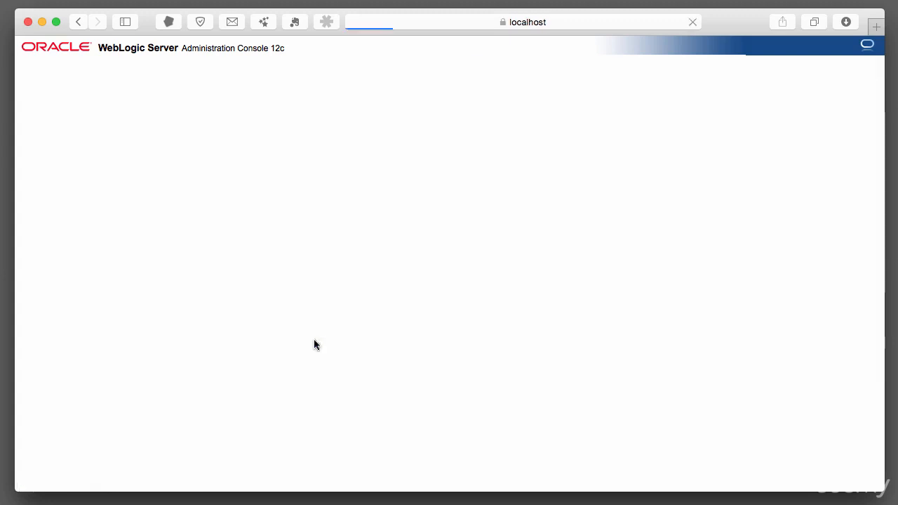
pyautogui.click(337, 231)
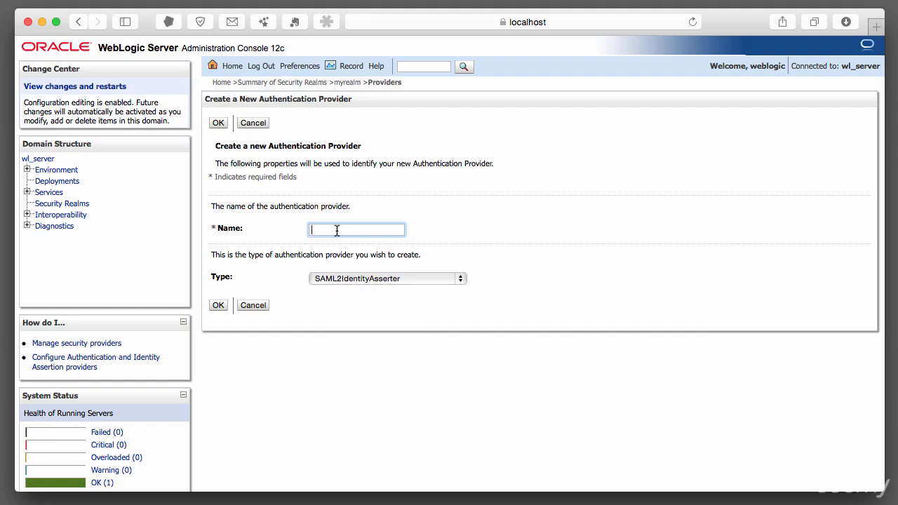
pyautogui.write('derbySQLAuthenticator')
pyautogui.click(442, 278)
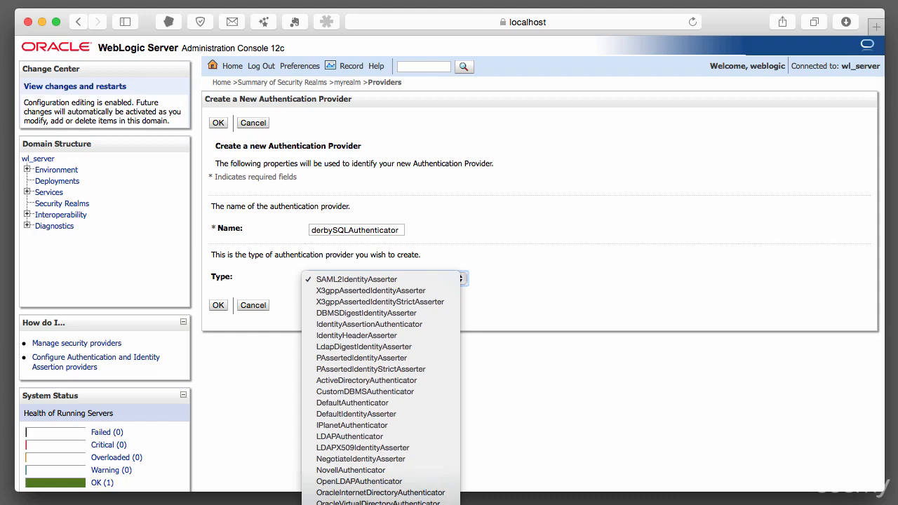
pyautogui.click(379, 504)
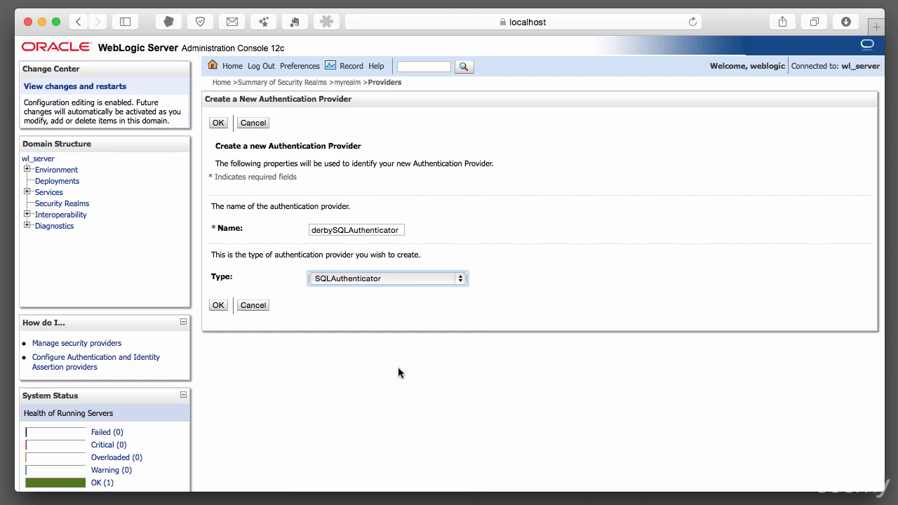
pyautogui.click(219, 306)
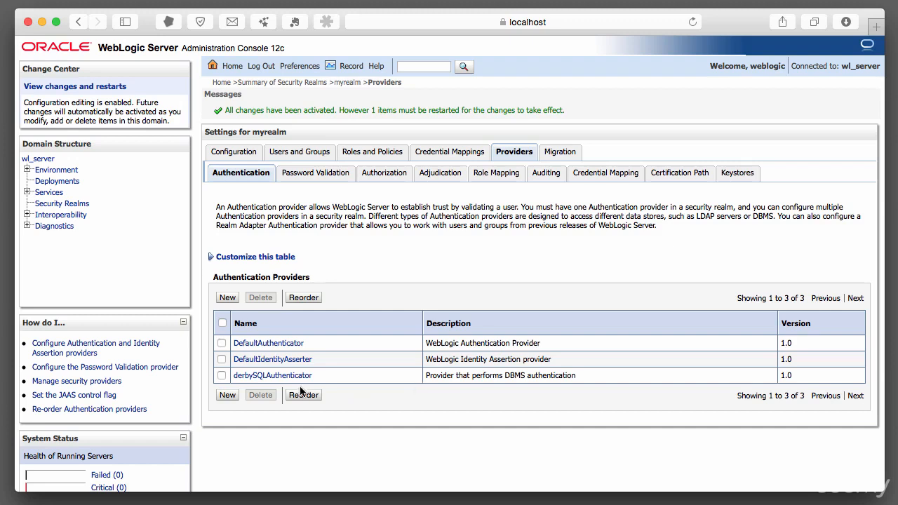
# View derbySQLAuthenticator's provider-specific settings, and check the connection pool configuration of the examples-demo JDBC data source
pyautogui.click(264, 377)
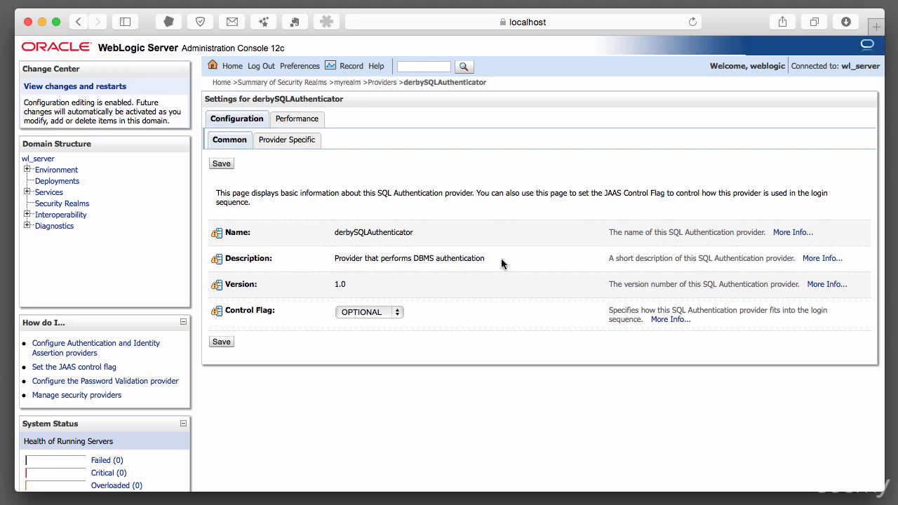
pyautogui.click(306, 142)
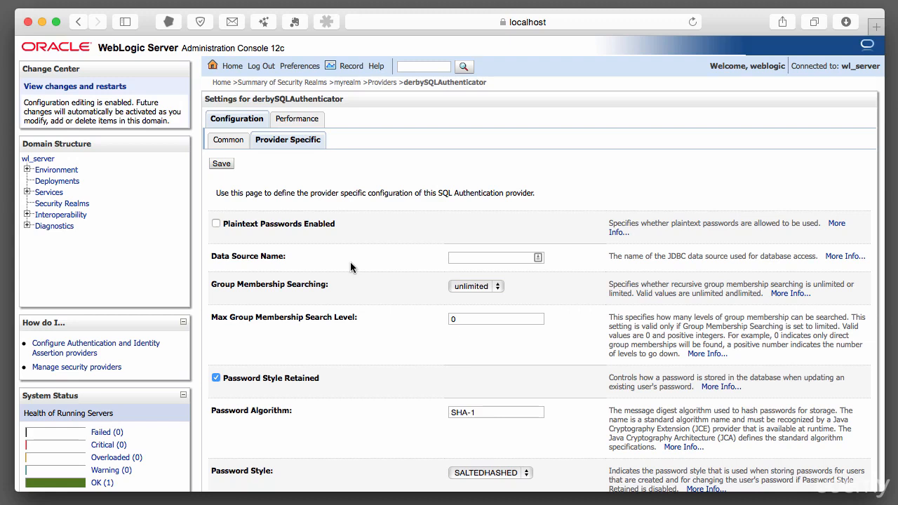
pyautogui.click(27, 192)
pyautogui.click(62, 215)
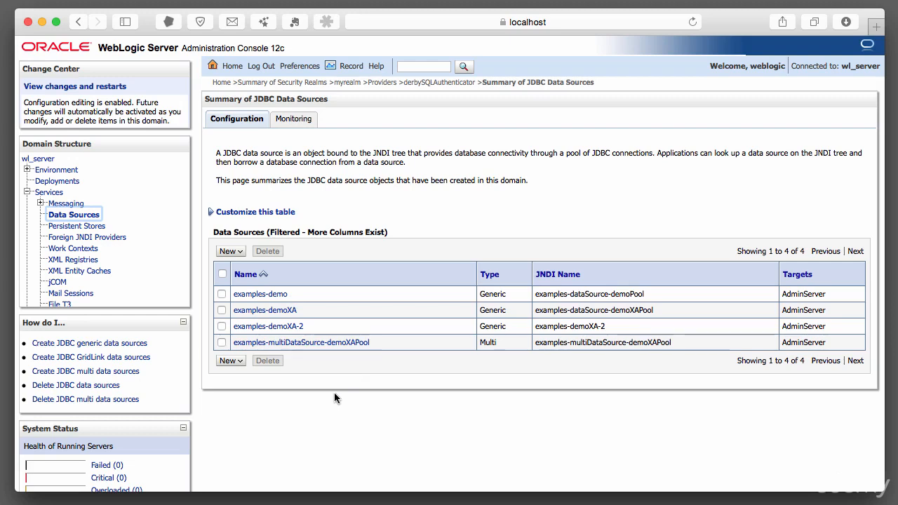
pyautogui.click(266, 293)
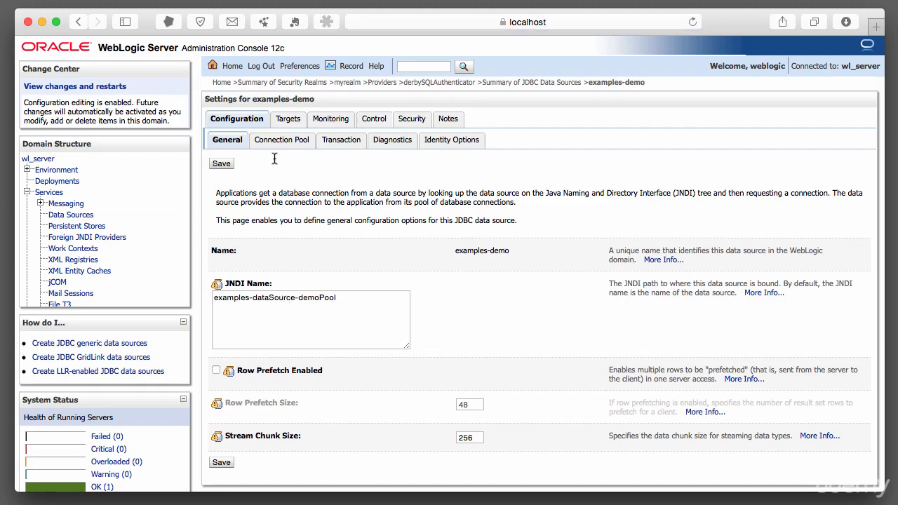
pyautogui.click(268, 147)
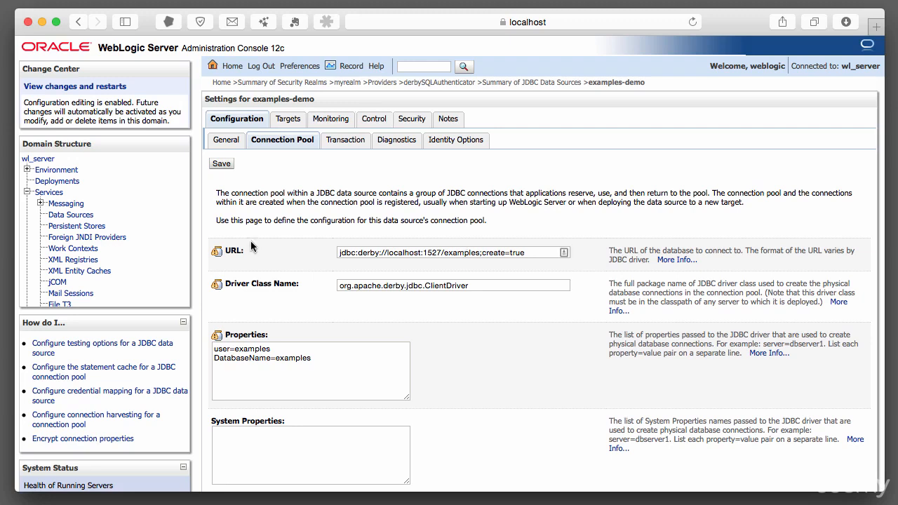
# Return to derbySQLAuthenticator's provider-specific settings in myrealm and set the data source name to examples-demo
pyautogui.scroll(-2, 118, 214)
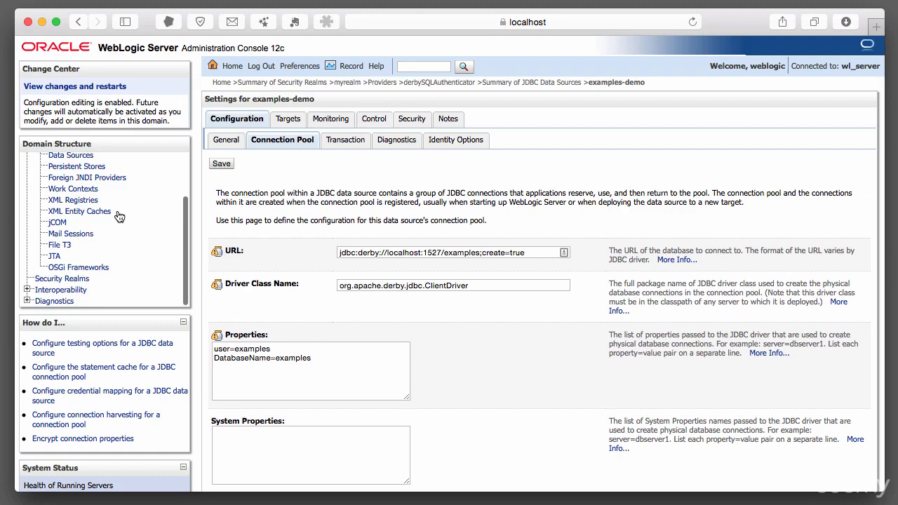
pyautogui.click(79, 279)
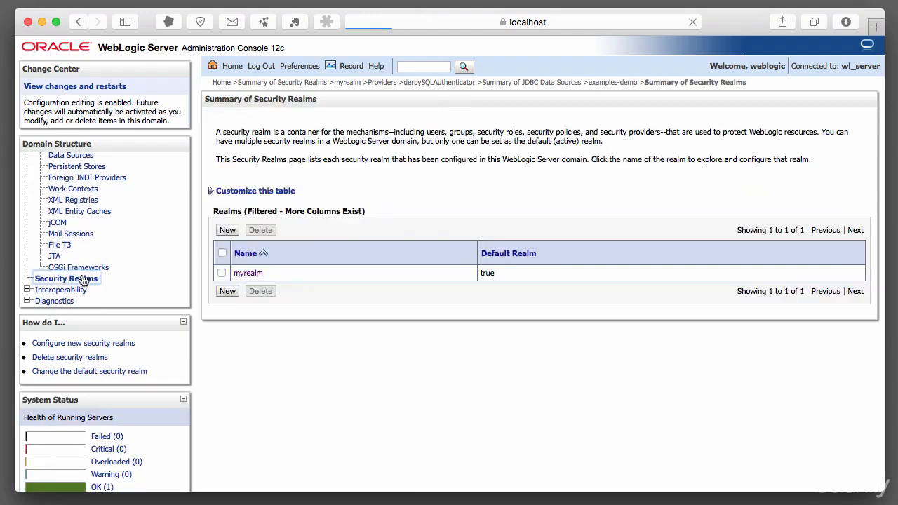
pyautogui.click(247, 273)
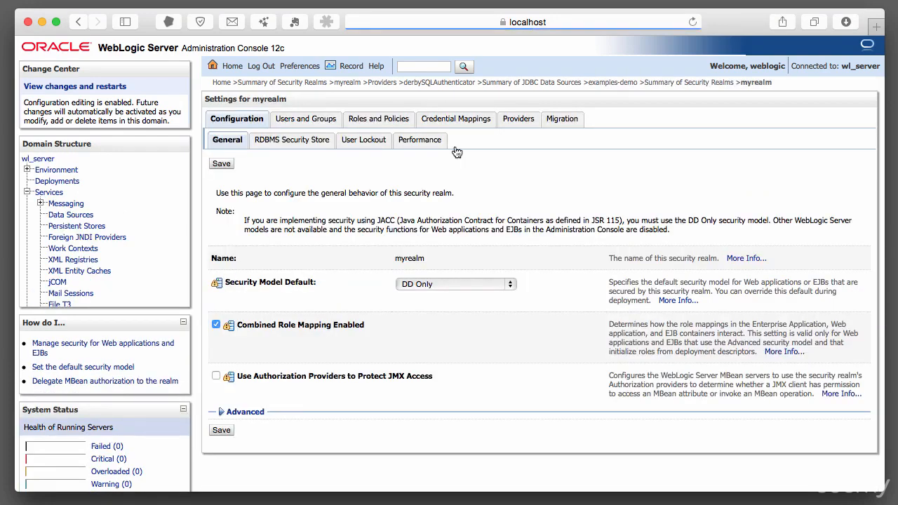
pyautogui.click(518, 121)
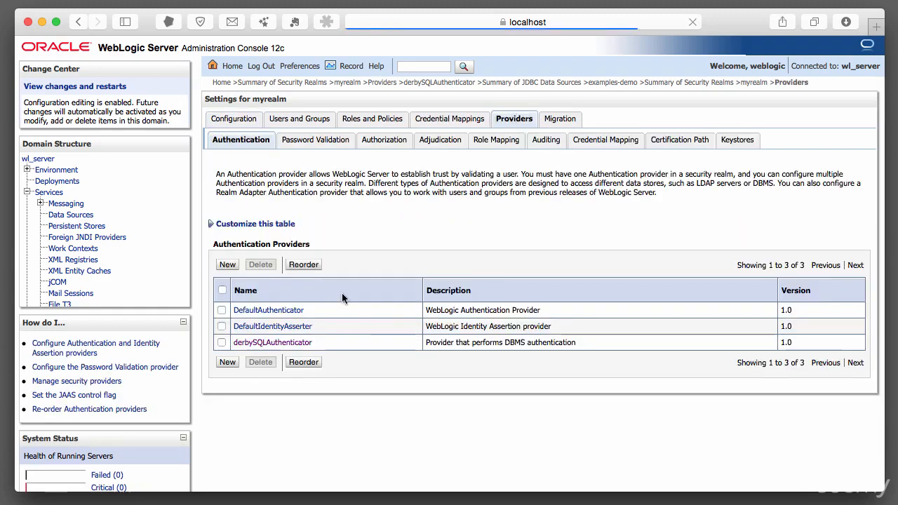
pyautogui.click(296, 344)
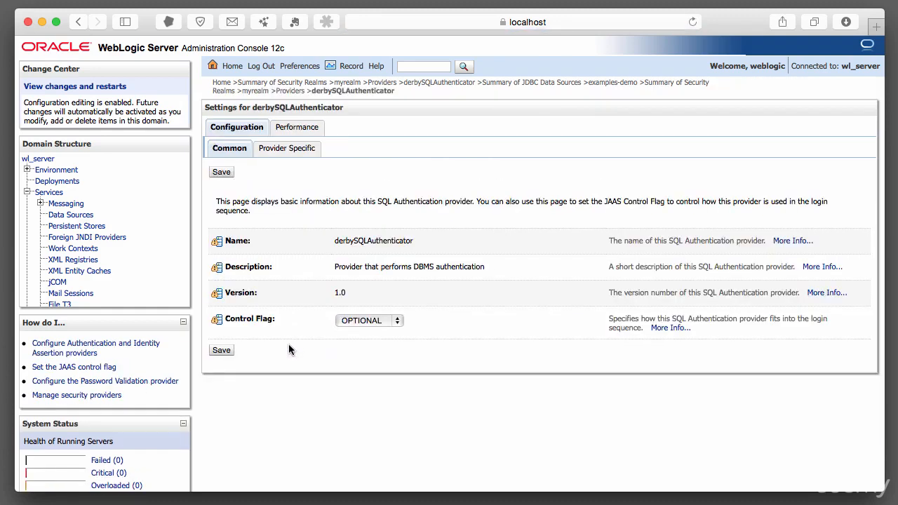
pyautogui.click(308, 148)
pyautogui.click(465, 263)
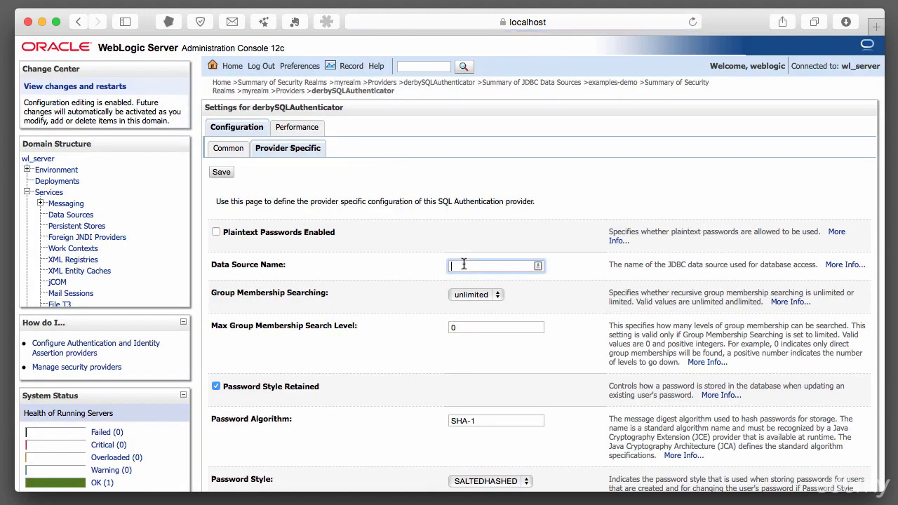
pyautogui.write('examples-demo')
# Choose SALTEDHASHED as the password style for the SQL authentication provider
pyautogui.scroll(-5, 431, 368)
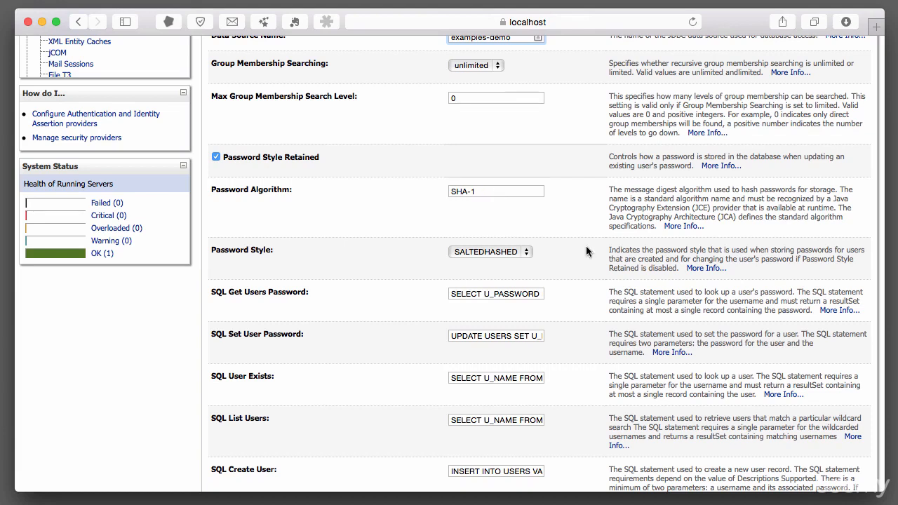
pyautogui.click(523, 253)
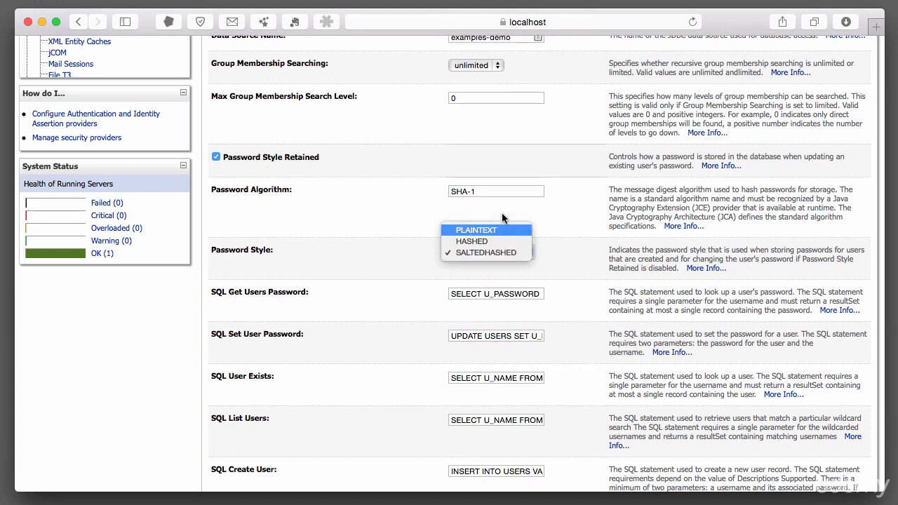
pyautogui.click(502, 253)
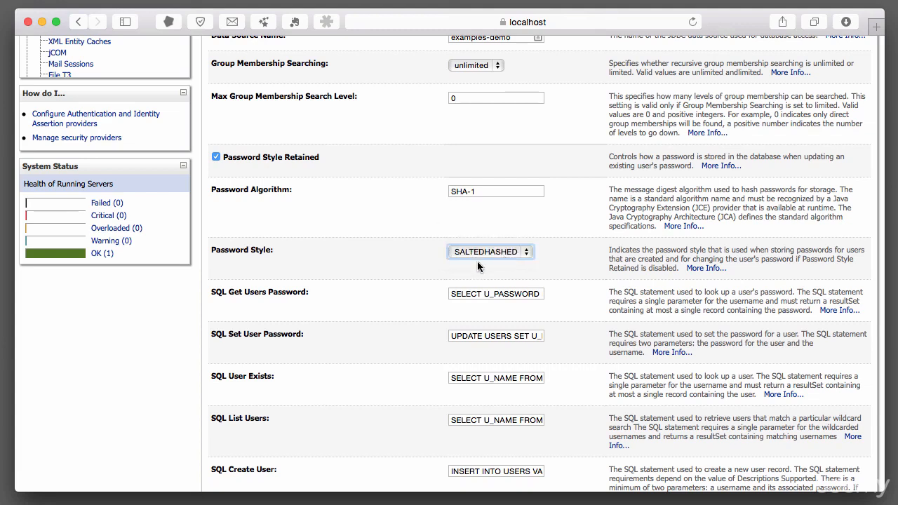
# Examine the provider's SQL statements, reading through the full SQL Get Users Password query
pyautogui.scroll(-1, 382, 287)
pyautogui.scroll(-5, 383, 288)
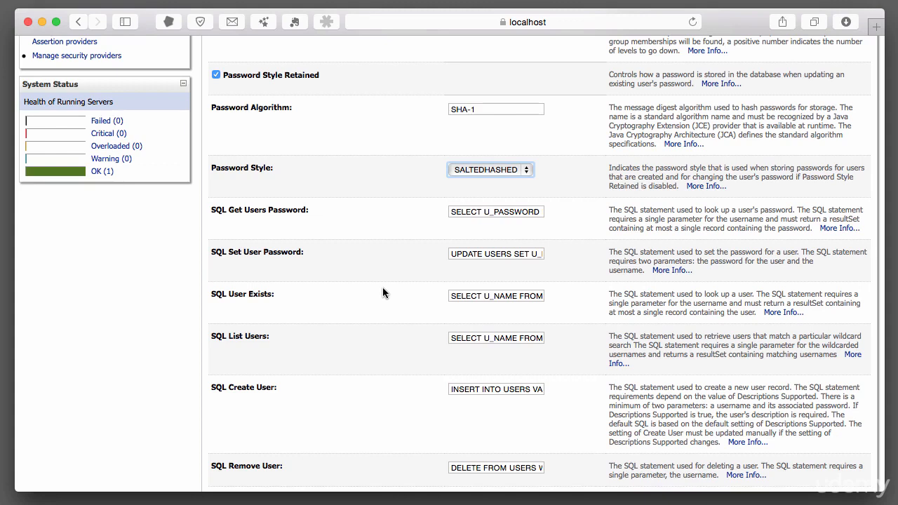
pyautogui.scroll(1, 430, 221)
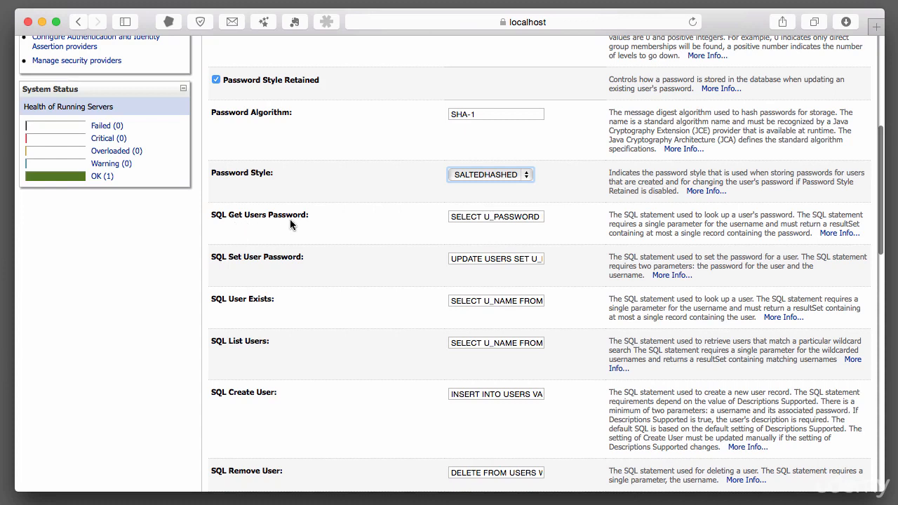
pyautogui.click(491, 217)
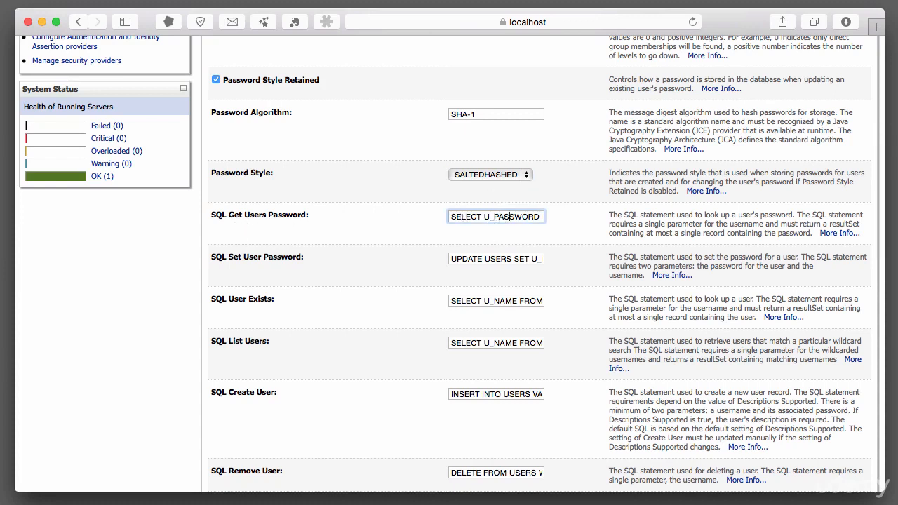
pyautogui.press('Right')
pyautogui.press('Right')
pyautogui.press('Right')
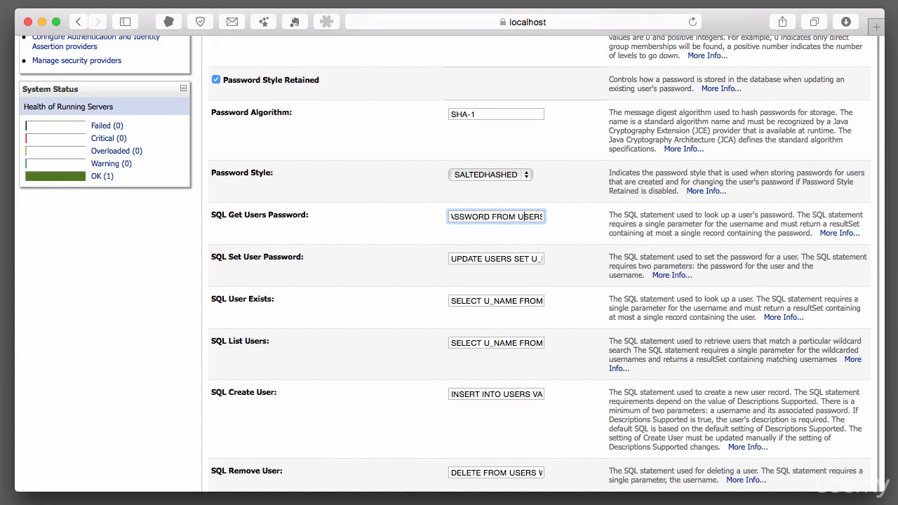
pyautogui.press('Right')
pyautogui.press('Right')
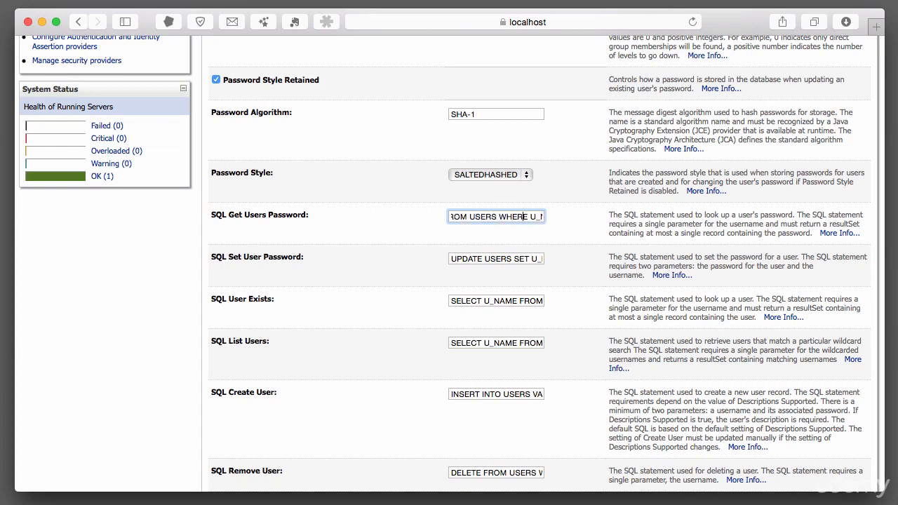
pyautogui.press('Right')
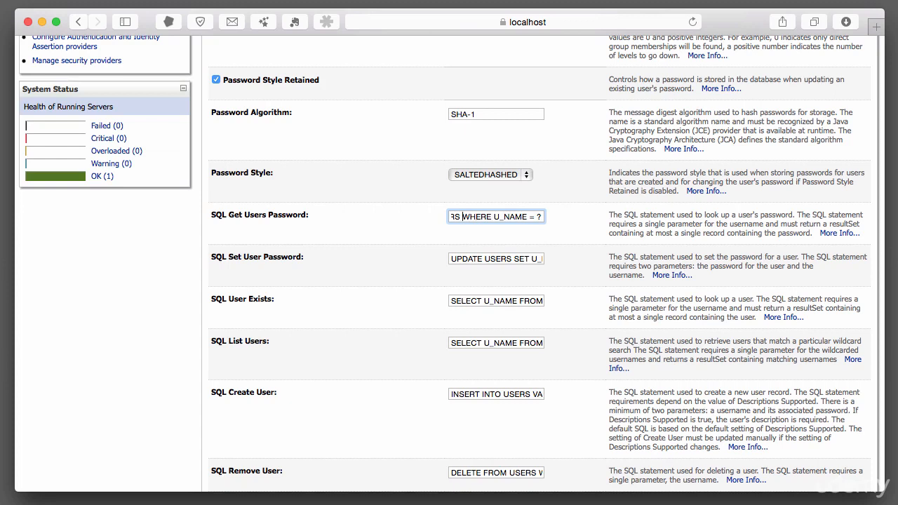
pyautogui.press('Left')
pyautogui.press('Left')
pyautogui.press('Left')
pyautogui.press('Left')
pyautogui.press('Left')
pyautogui.press('Left')
pyautogui.press('Left')
pyautogui.press('Left')
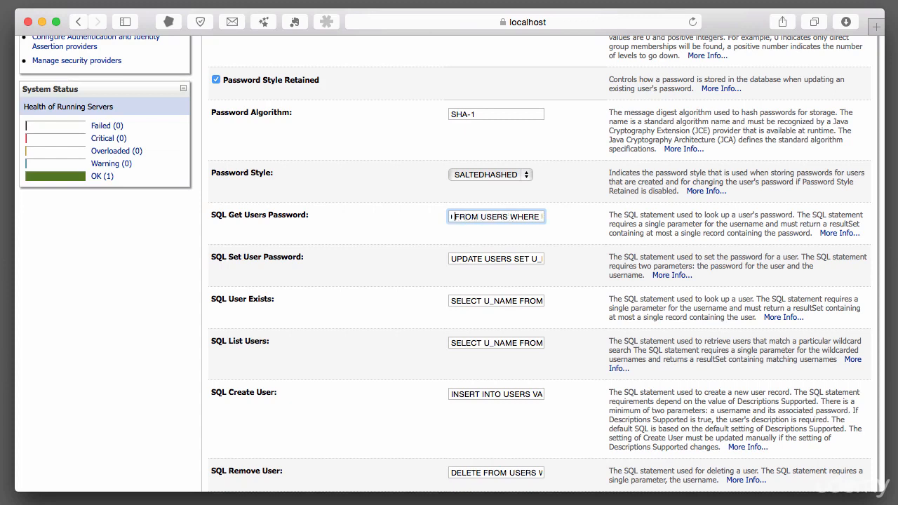
pyautogui.press('Left')
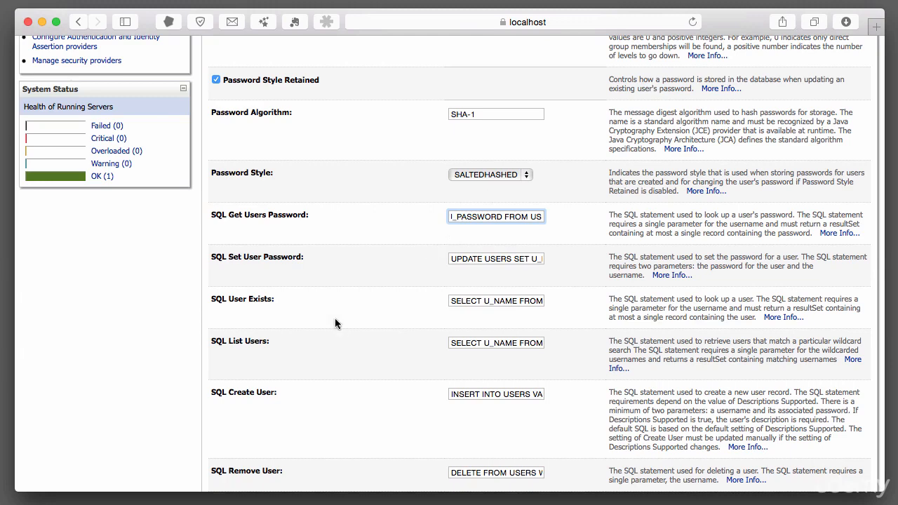
# Review the remaining user, group and description SQL statements and save the provider-specific settings
pyautogui.scroll(-3, 282, 284)
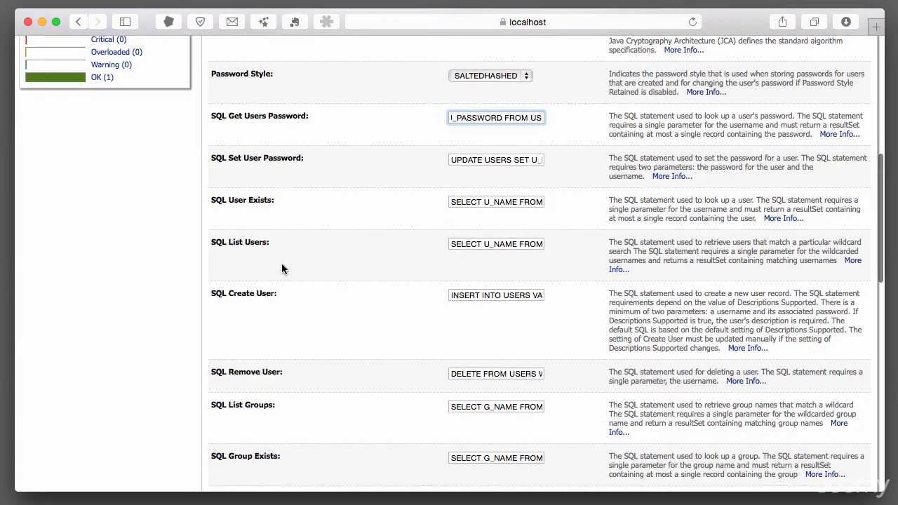
pyautogui.scroll(-10, 317, 261)
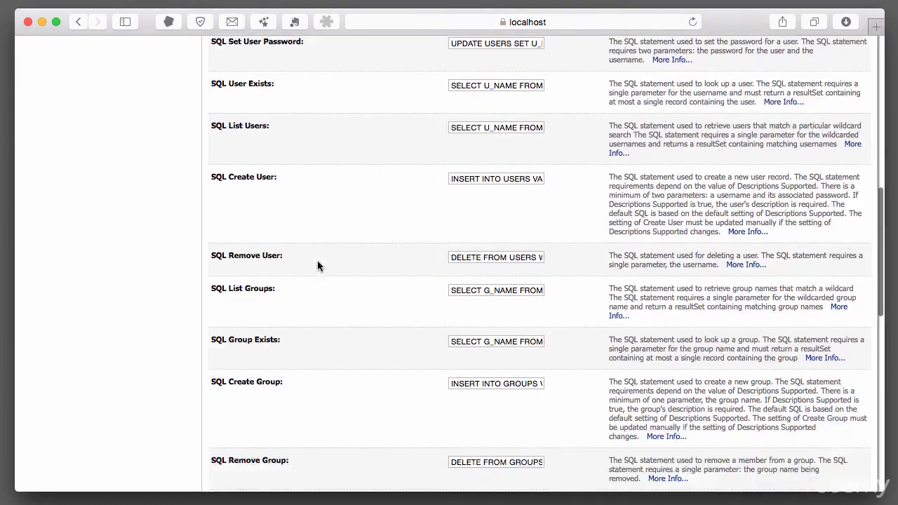
pyautogui.scroll(-10, 317, 265)
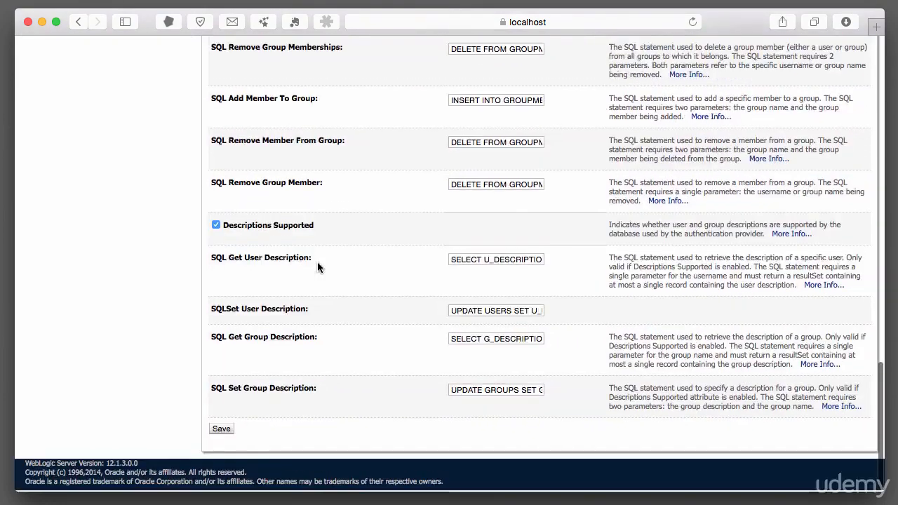
pyautogui.click(222, 430)
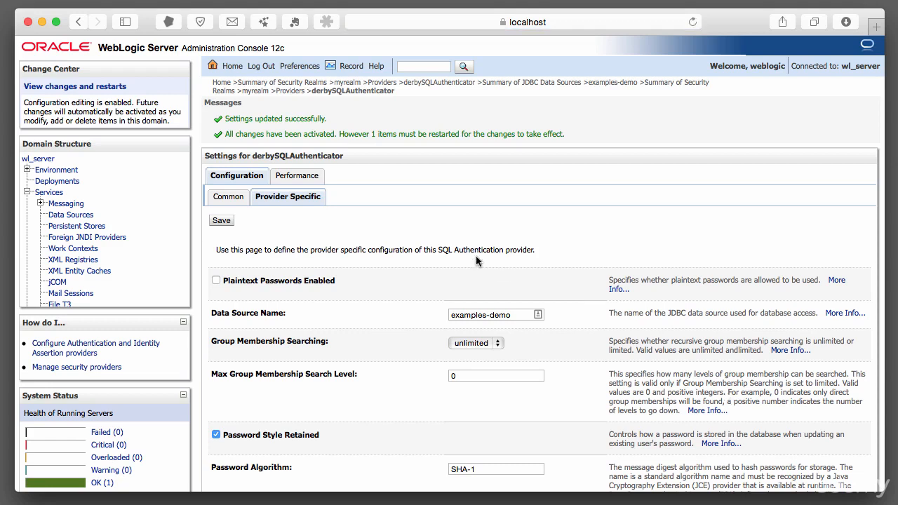
# Check the domain's pending changes and the restart checklist
pyautogui.scroll(-1, 256, 165)
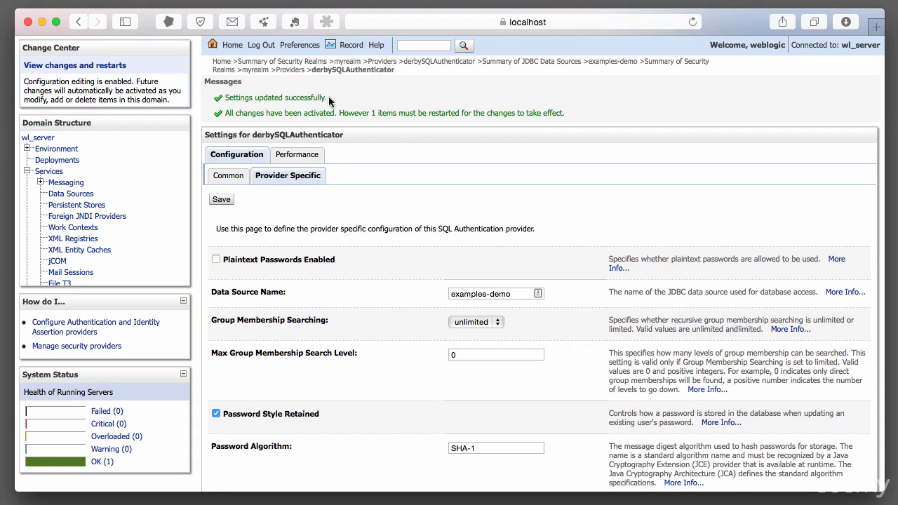
pyautogui.click(49, 66)
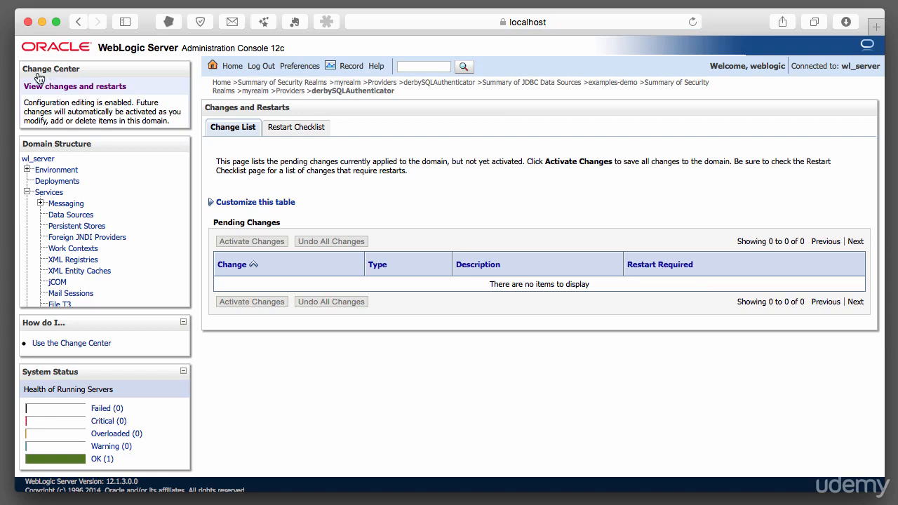
pyautogui.click(285, 128)
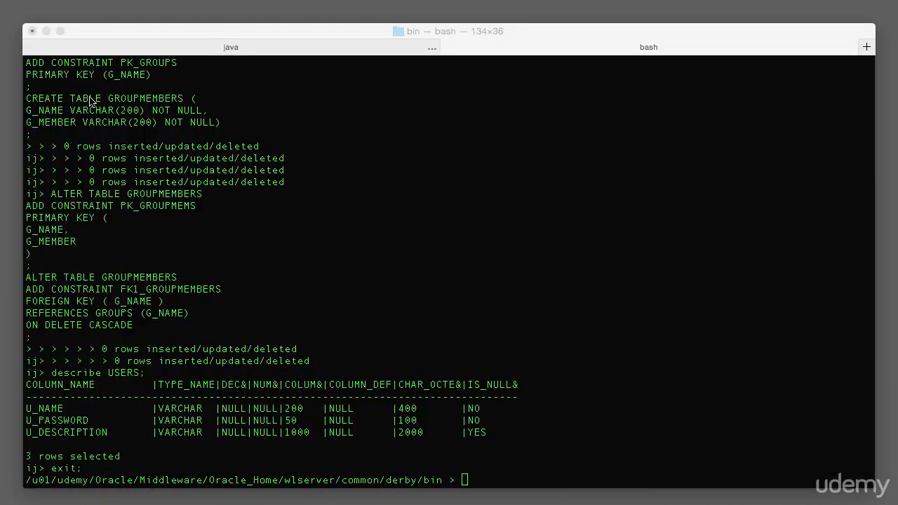
# Stop the running WebLogic server in its terminal session and start it again from the wl_server/bin directory
pyautogui.click(158, 47)
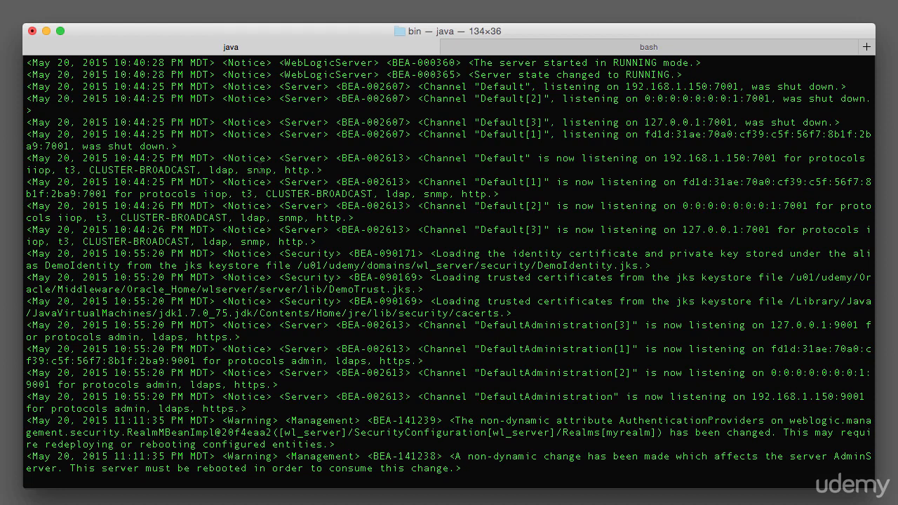
pyautogui.hotkey('ctrl', 'c')
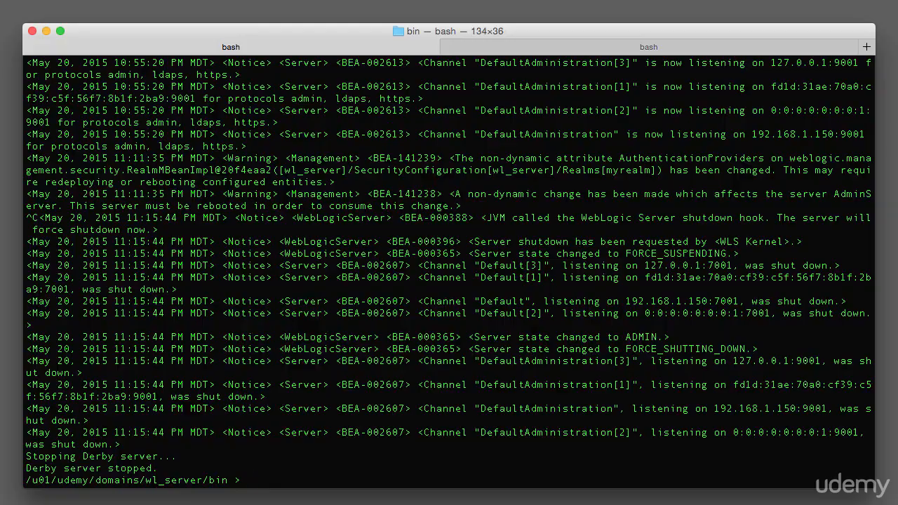
pyautogui.press('Up')
pyautogui.press('Return')
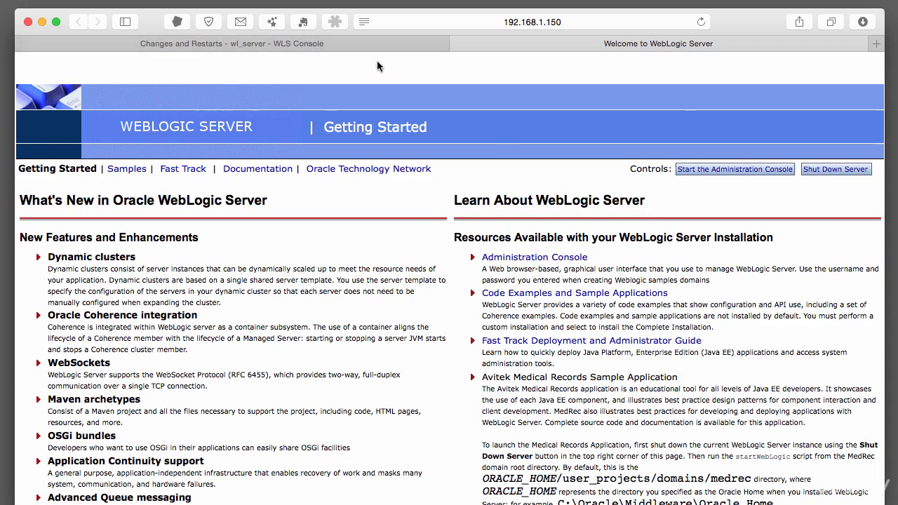
# Reload the WebLogic console in the browser and log in as weblogic with the account password, declining password saving for this website
pyautogui.click(458, 43)
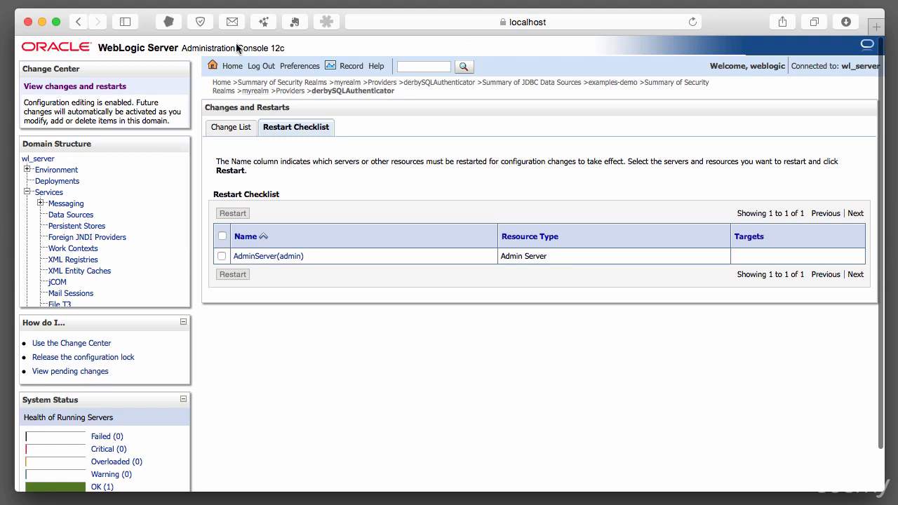
pyautogui.click(693, 22)
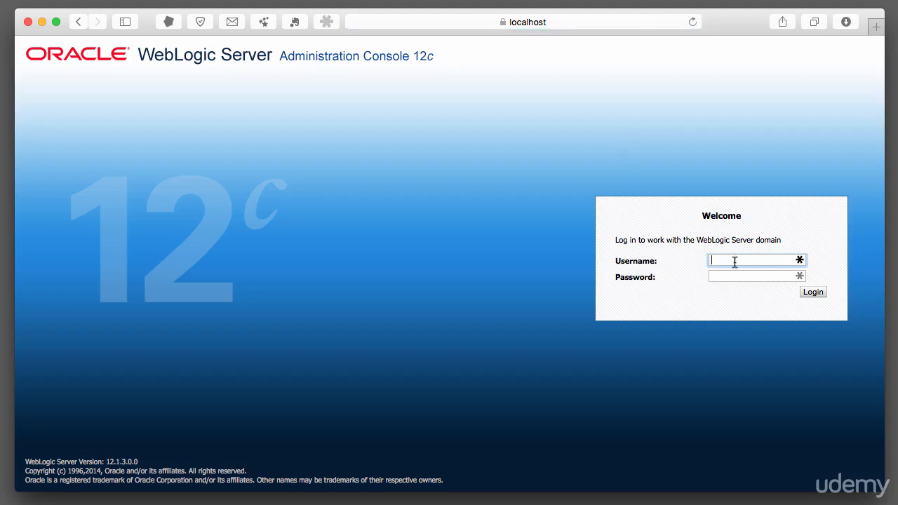
pyautogui.press('Tab')
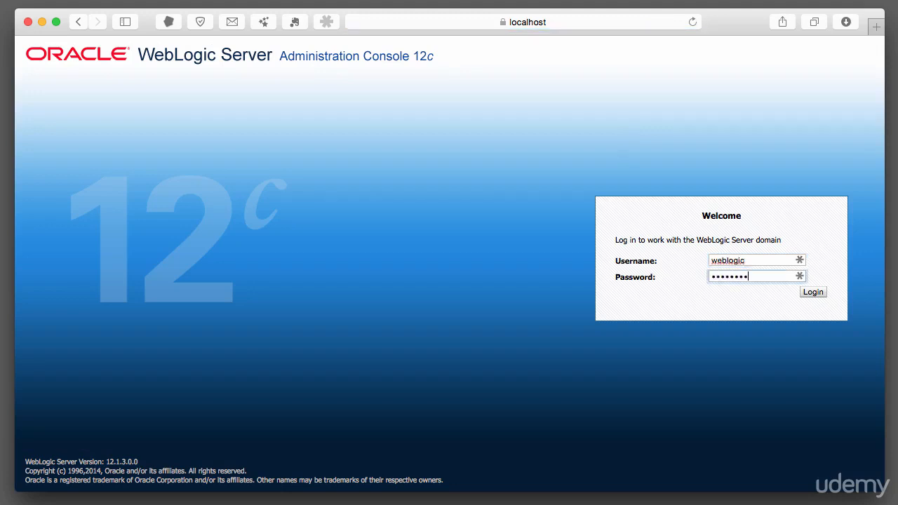
pyautogui.press('Return')
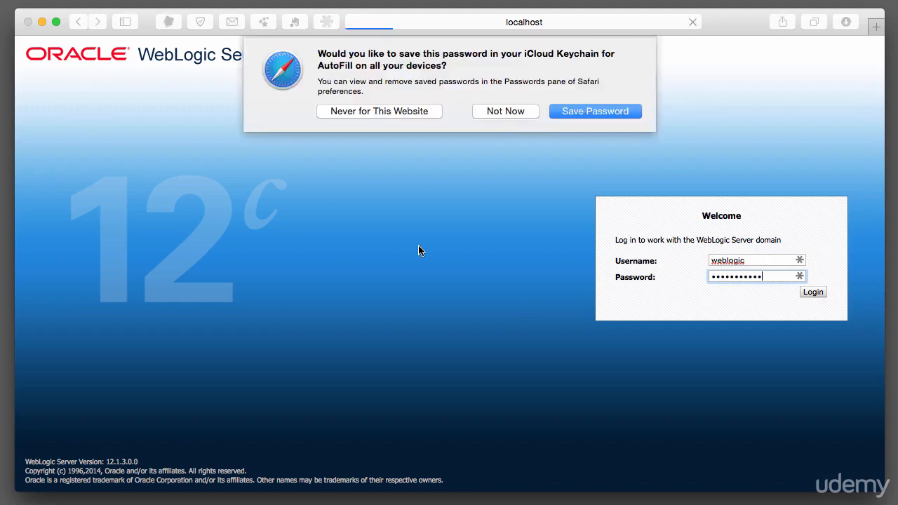
pyautogui.click(415, 111)
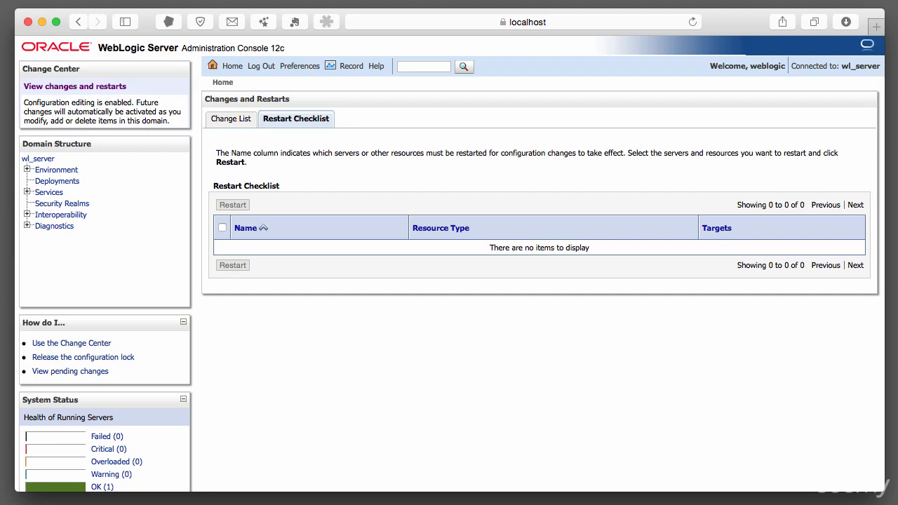
# Start a new user in the myrealm security realm and name it sqluser, leaving the description empty
pyautogui.click(70, 203)
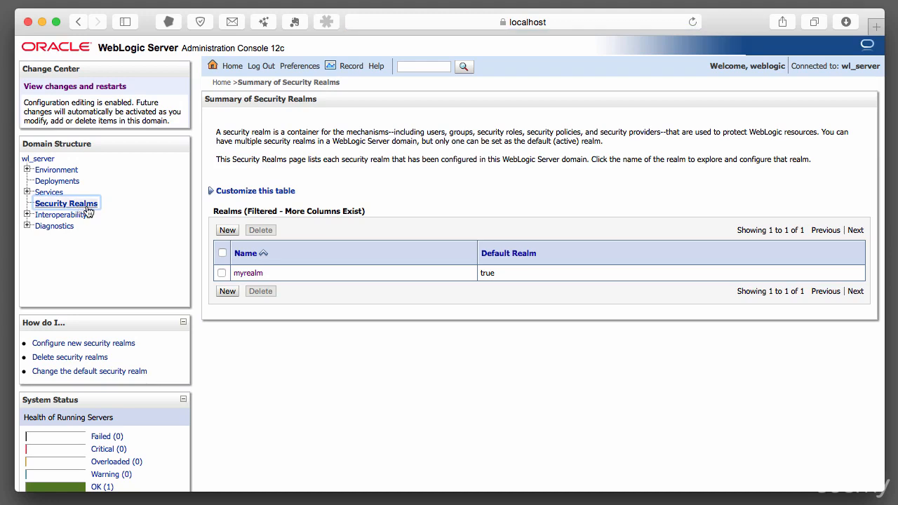
pyautogui.click(247, 273)
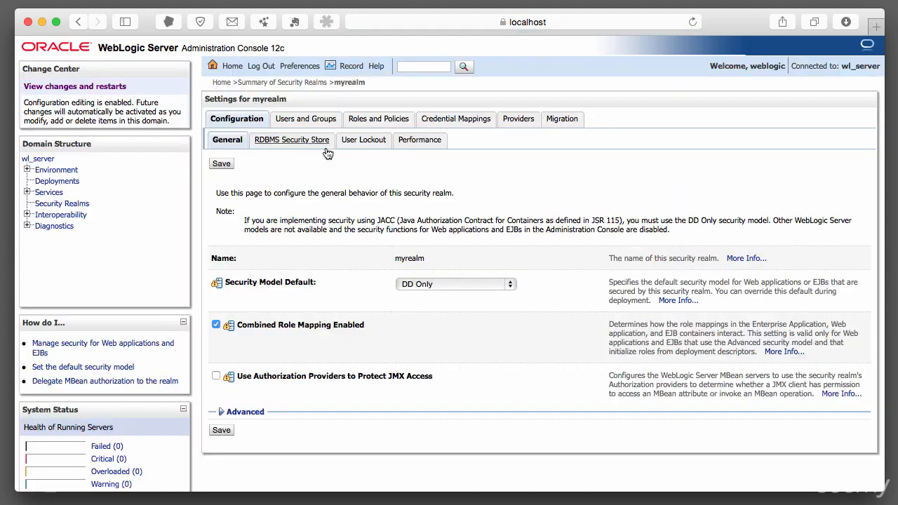
pyautogui.click(301, 120)
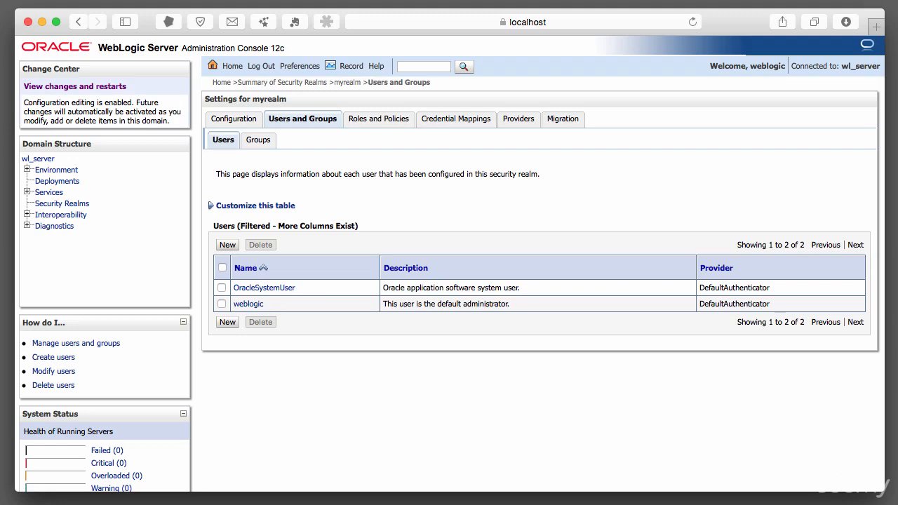
pyautogui.click(225, 323)
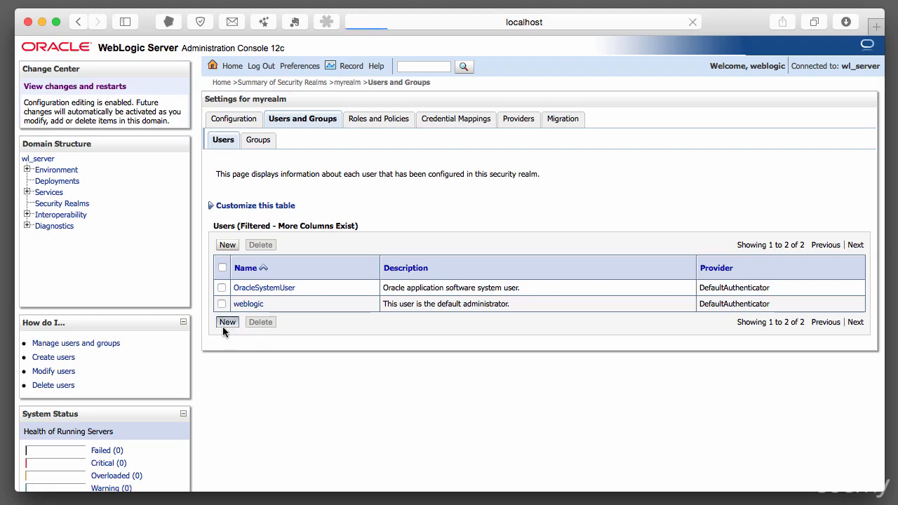
pyautogui.click(390, 234)
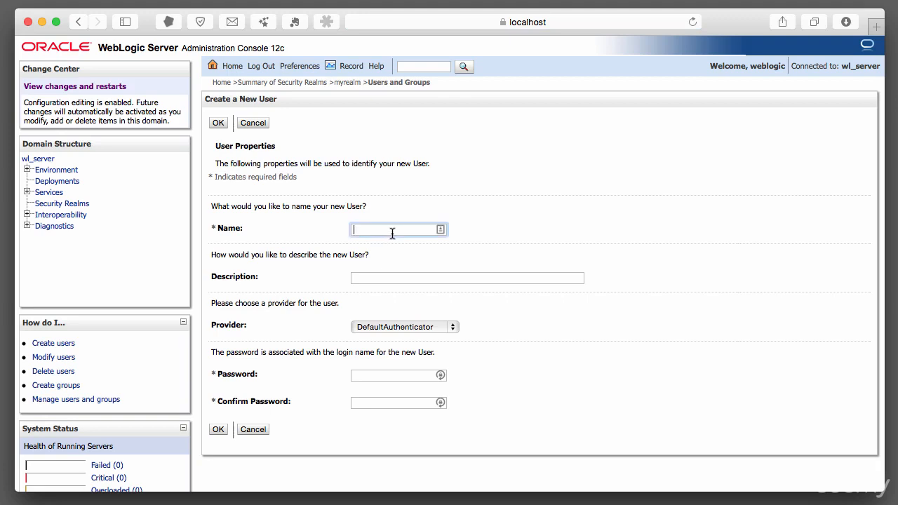
pyautogui.write('sqluser')
pyautogui.press('Tab')
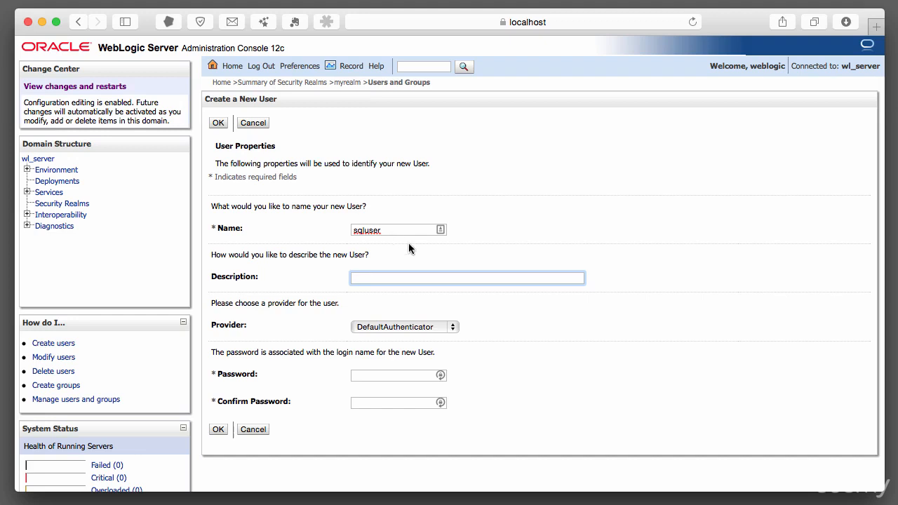
pyautogui.click(662, 355)
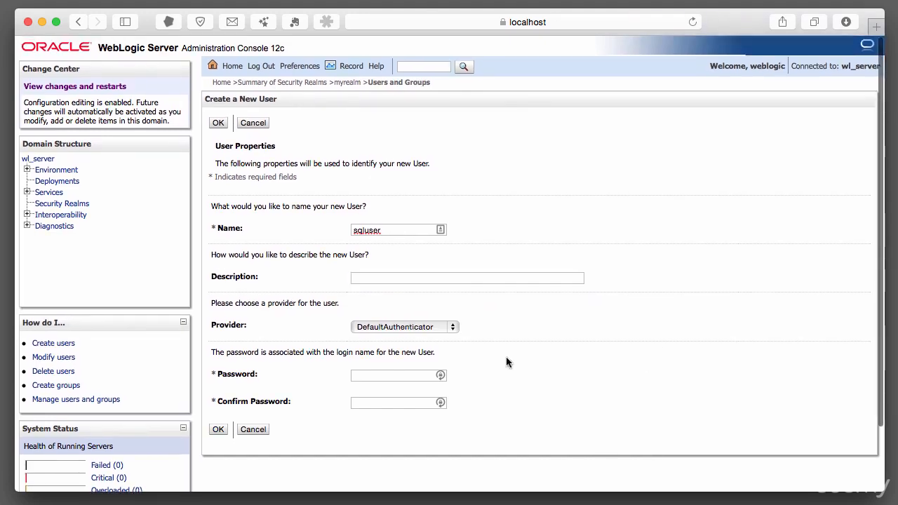
pyautogui.scroll(-1, 492, 341)
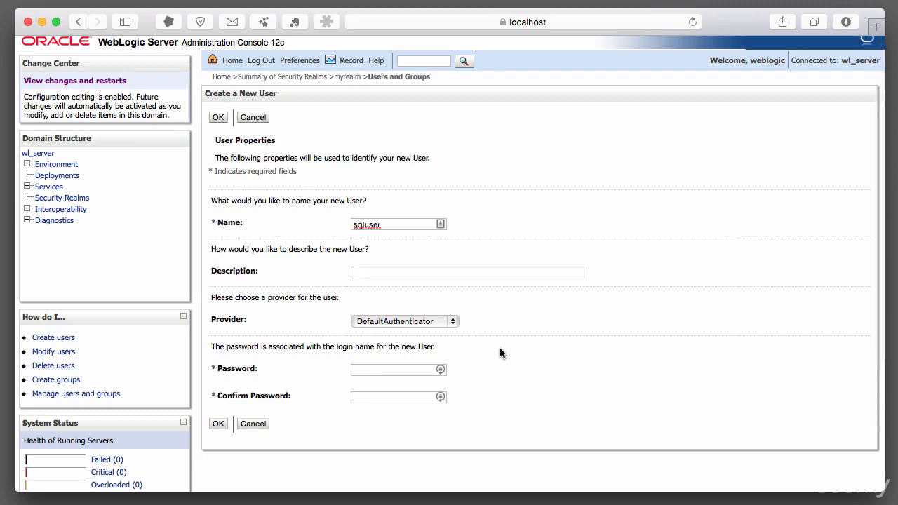
# Choose derbySQLAuthenticator as sqluser's provider, enter and confirm the user's password, and create the user
pyautogui.click(453, 322)
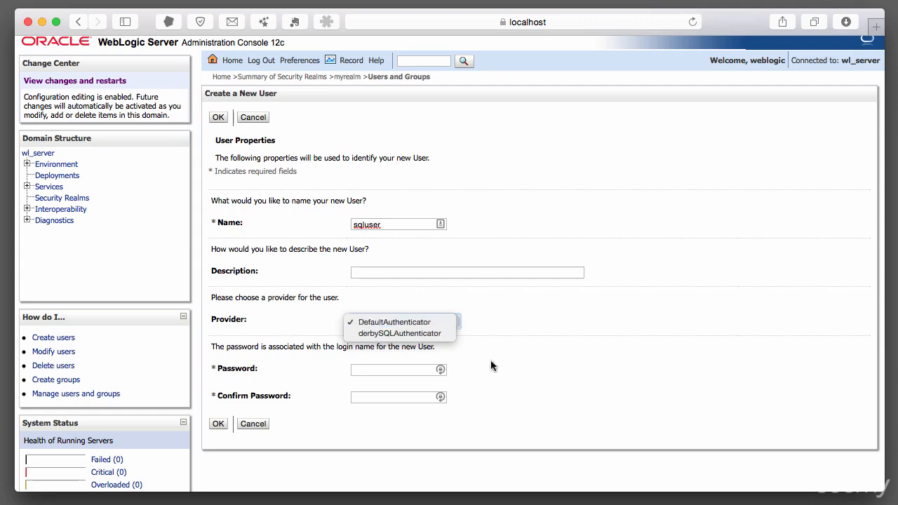
pyautogui.click(437, 333)
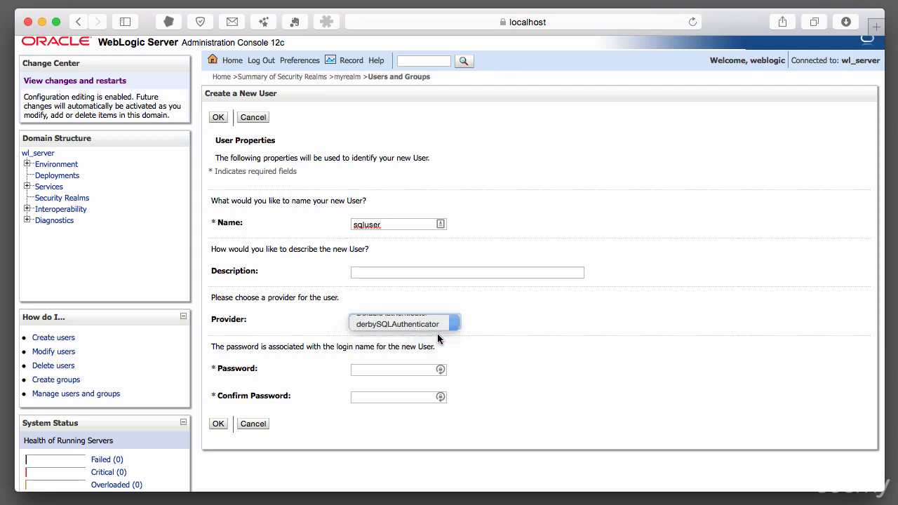
pyautogui.click(413, 374)
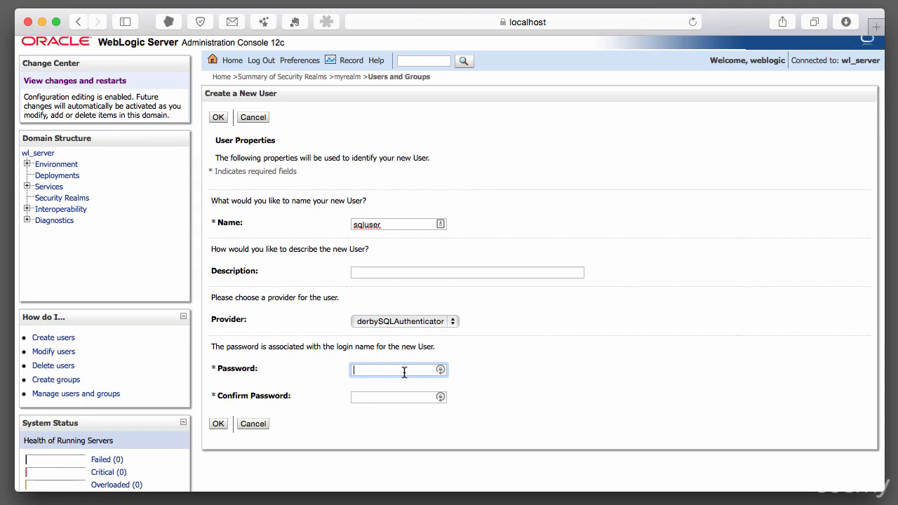
pyautogui.write('•••••••••••')
pyautogui.press('Tab')
pyautogui.write('••••••••')
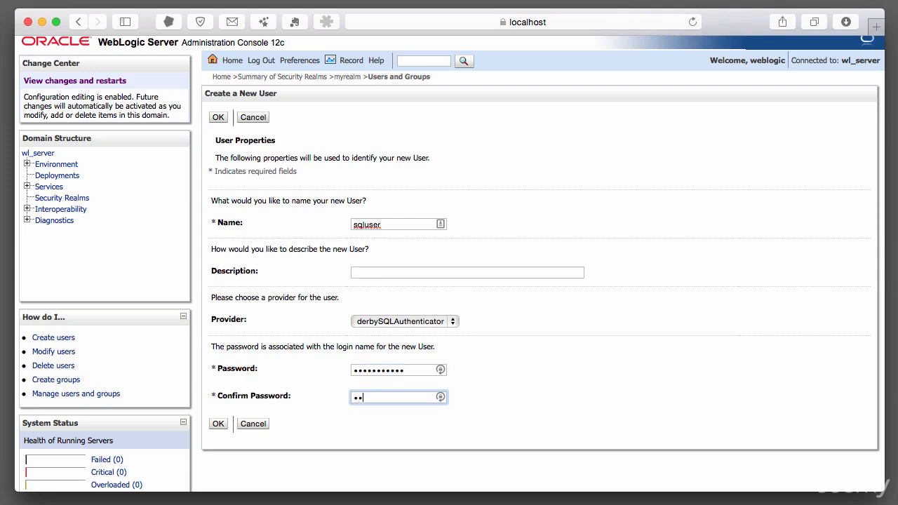
pyautogui.write('•••')
pyautogui.click(212, 423)
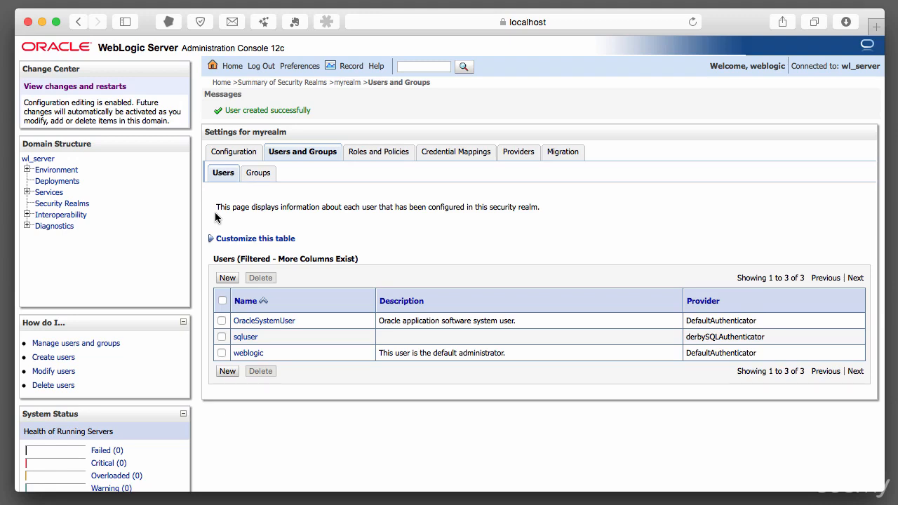
# Switch to the terminal session in the Derby bin directory and launch the ij tool with "sh ij"
pyautogui.press('super+Tab')
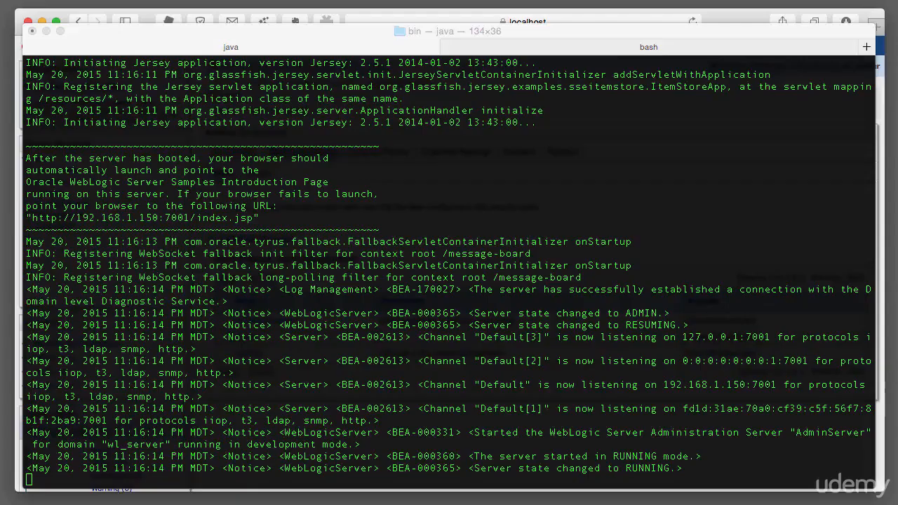
pyautogui.click(629, 44)
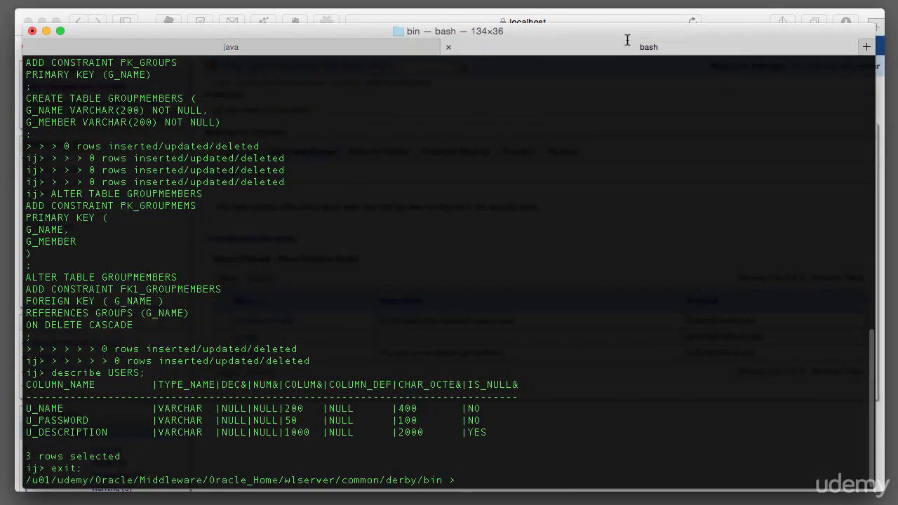
pyautogui.write('sh ij')
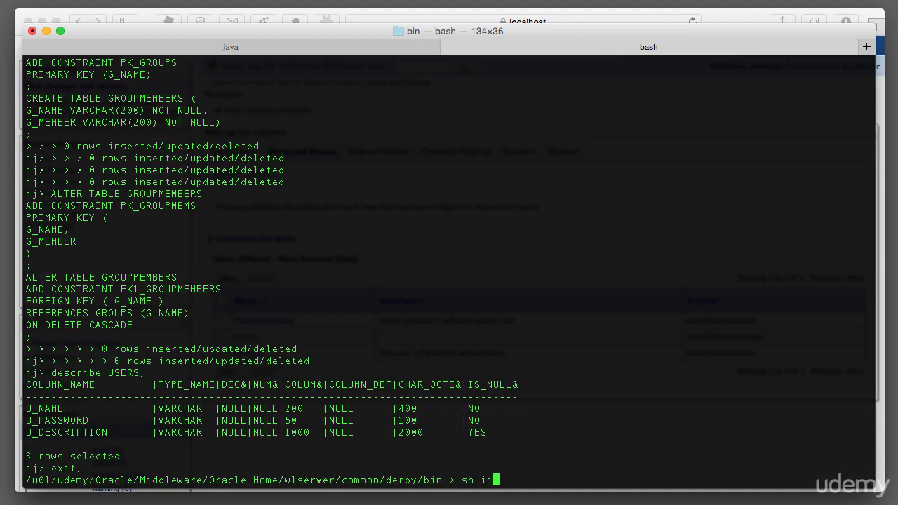
pyautogui.press('Return')
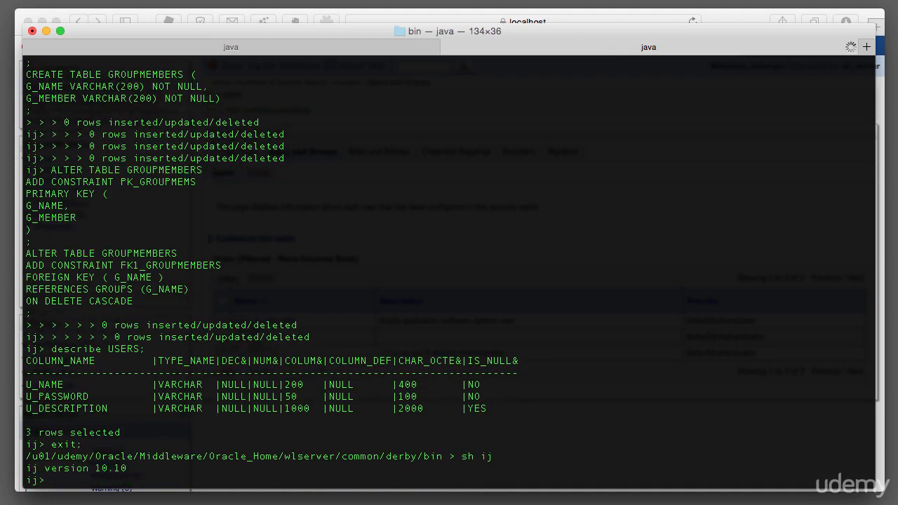
# Connect ij to jdbc:derby://localhost:1527/examples as user examples, supplying the database password
pyautogui.press('Up')
pyautogui.press('BackSpace')
pyautogui.press('BackSpace')
pyautogui.press('BackSpace')
pyautogui.write("connect 'jdbc:derby://localhost:1527/examples' user 'examples' pas")
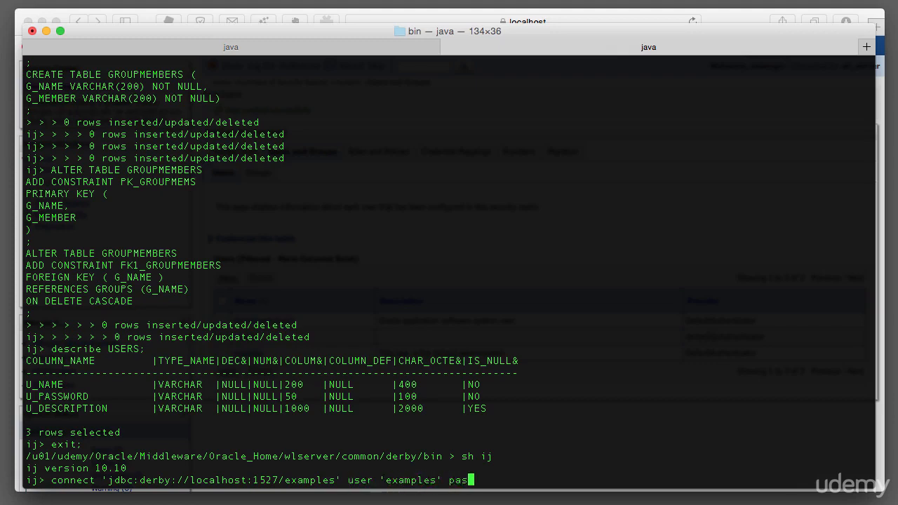
pyautogui.write("sword 'examples';")
pyautogui.press('Return')
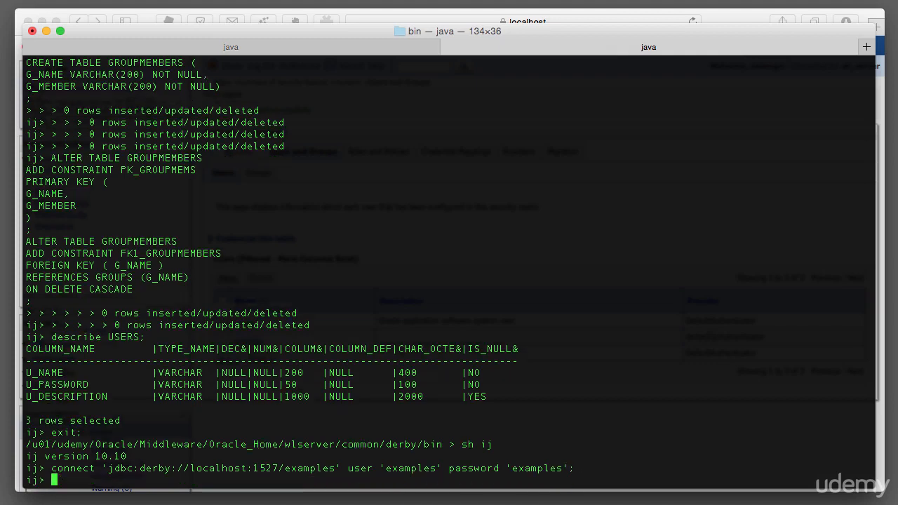
# Query all rows with "select * from USERS;" and highlight the stored password hash of sqluser
pyautogui.write('select * from USERS')
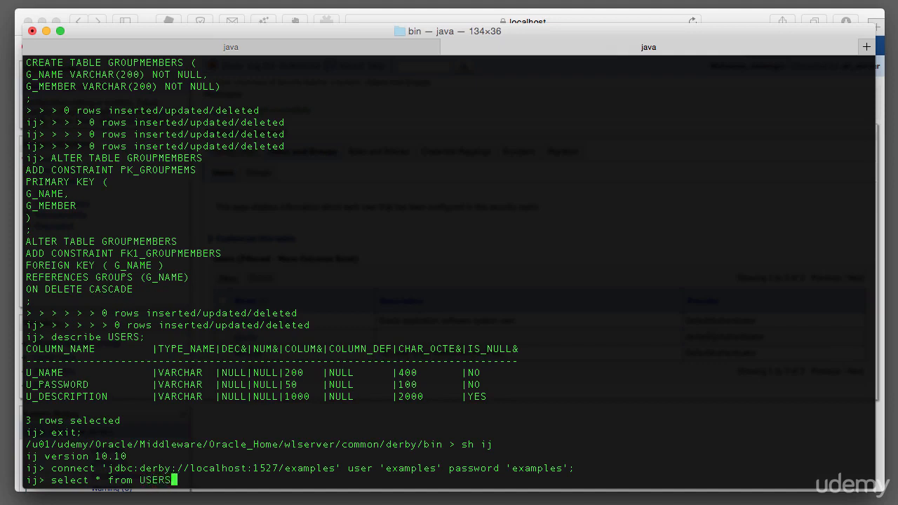
pyautogui.write(';')
pyautogui.press('Return')
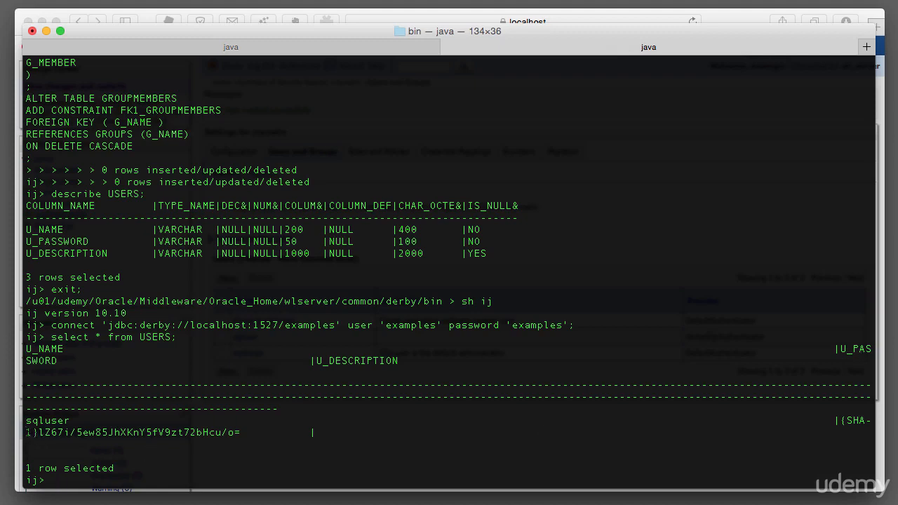
pyautogui.moveTo(26, 432); pyautogui.dragTo(246, 433)
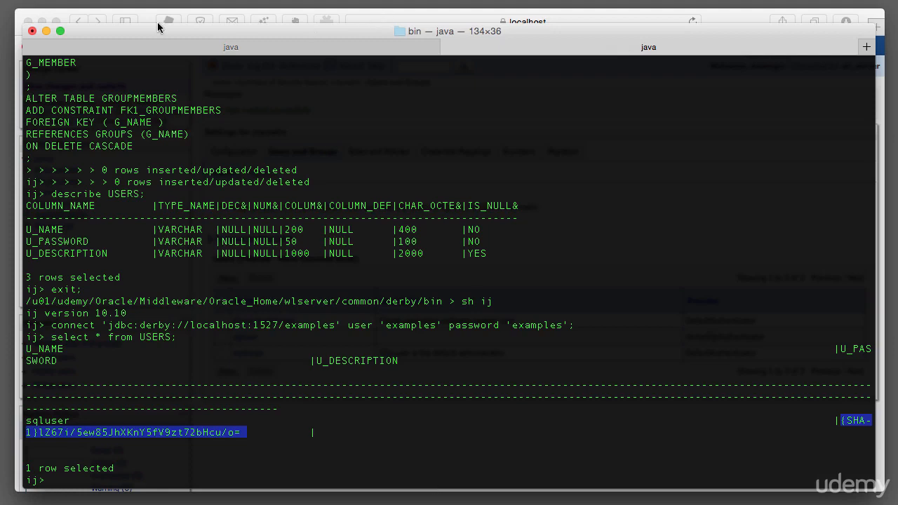
# Switch to the WebLogic console and create a group named AppAdmins in myrealm with derbySQLAuthenticator as its provider
pyautogui.click(146, 15)
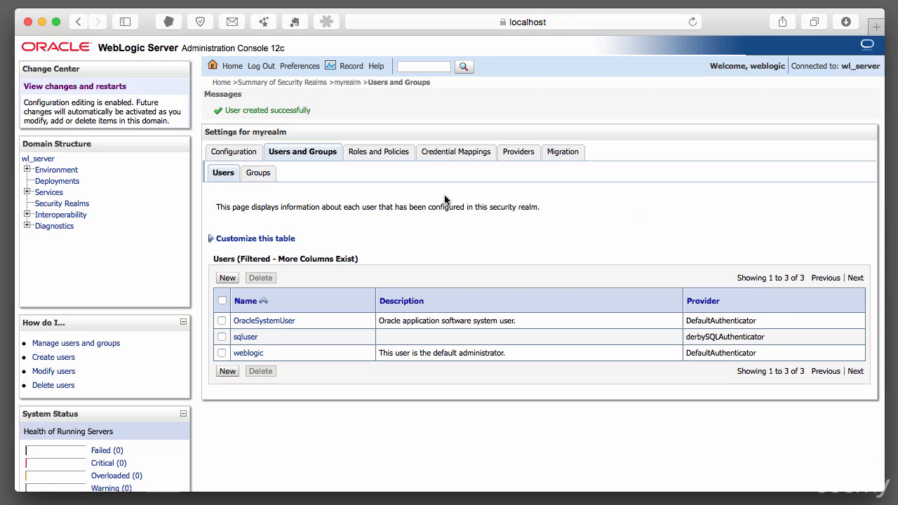
pyautogui.scroll(-1, 256, 191)
pyautogui.click(258, 170)
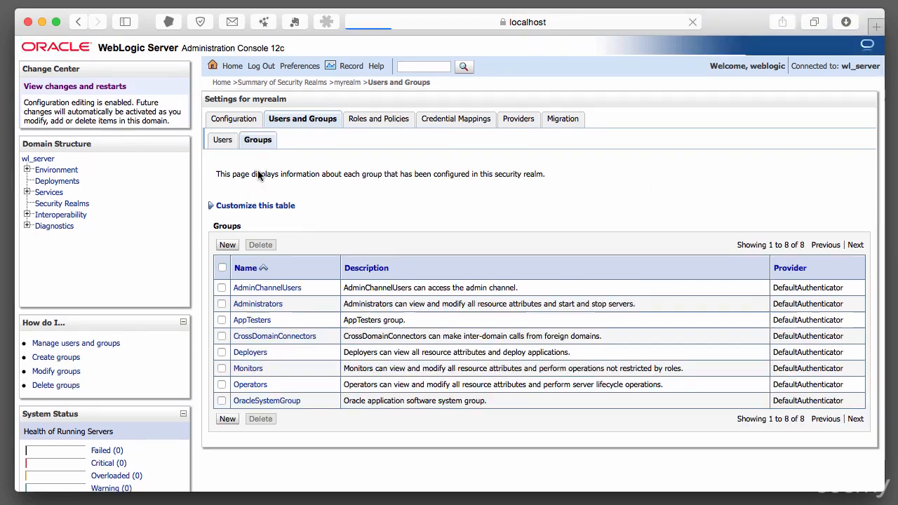
pyautogui.click(226, 245)
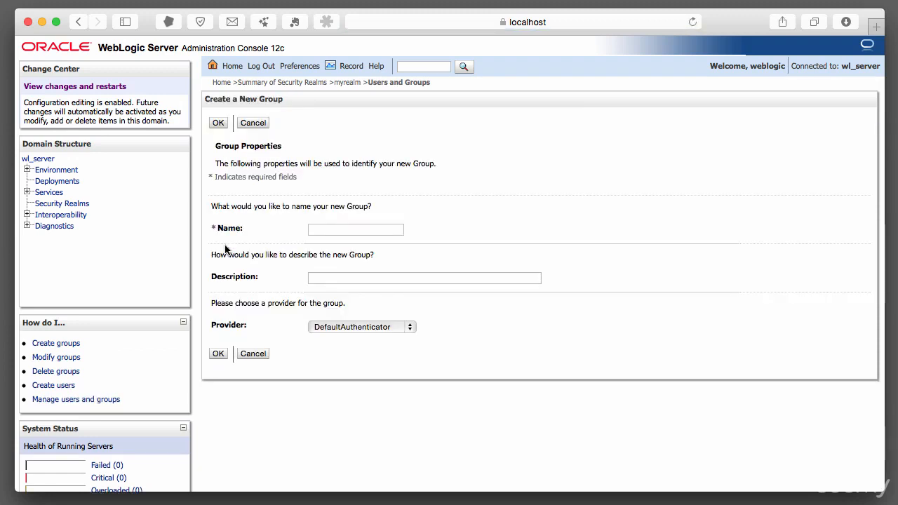
pyautogui.click(358, 230)
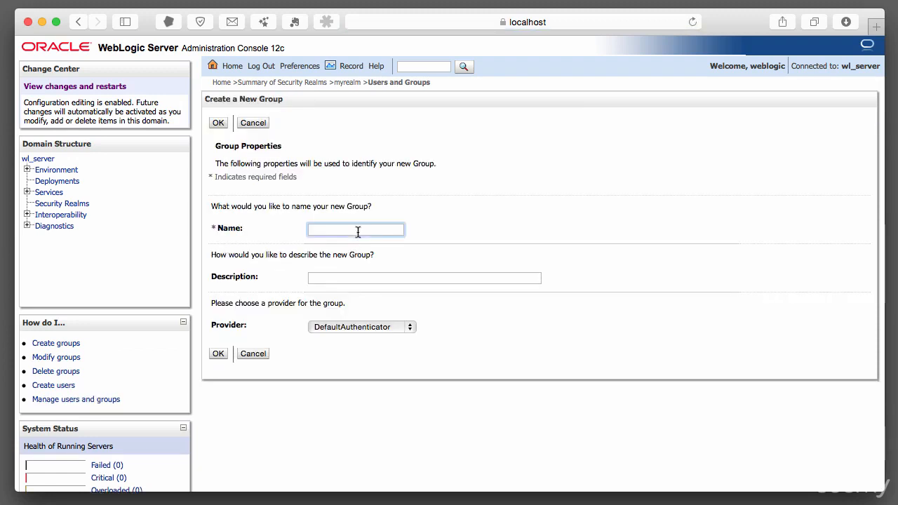
pyautogui.write('AppAdmins')
pyautogui.press('Tab')
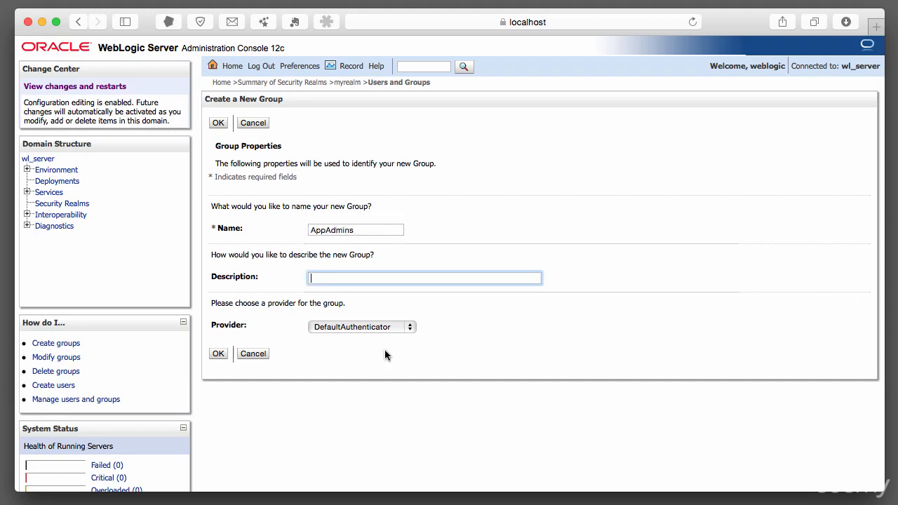
pyautogui.click(362, 327)
pyautogui.click(358, 340)
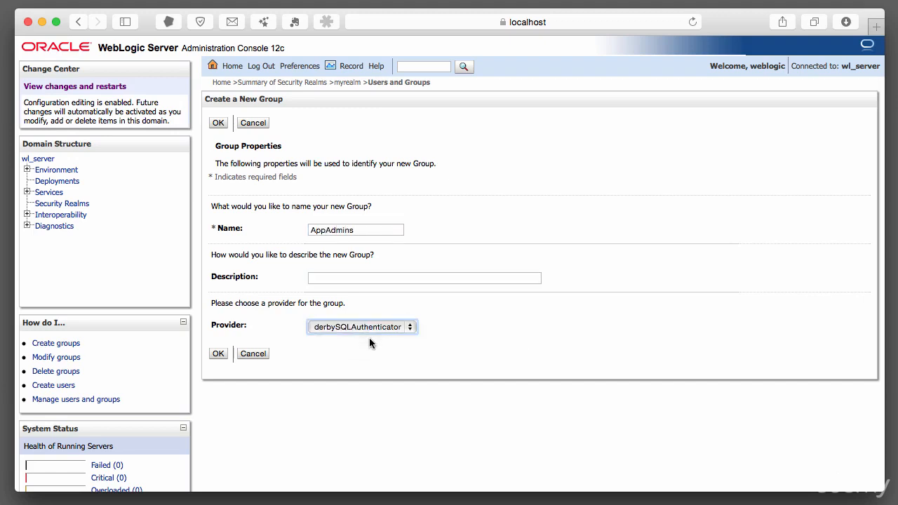
pyautogui.click(217, 353)
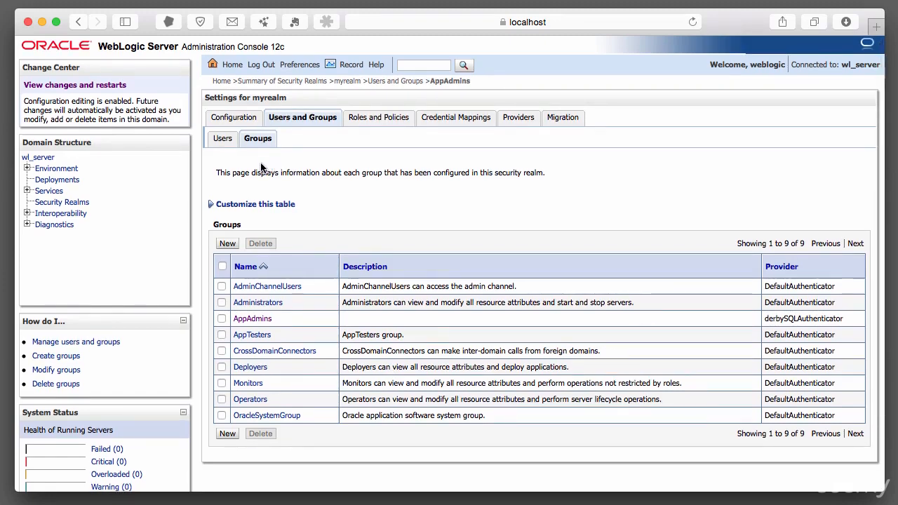
# Open sqluser's group membership settings, assign AppAdmins as its parent group, and save
pyautogui.click(223, 143)
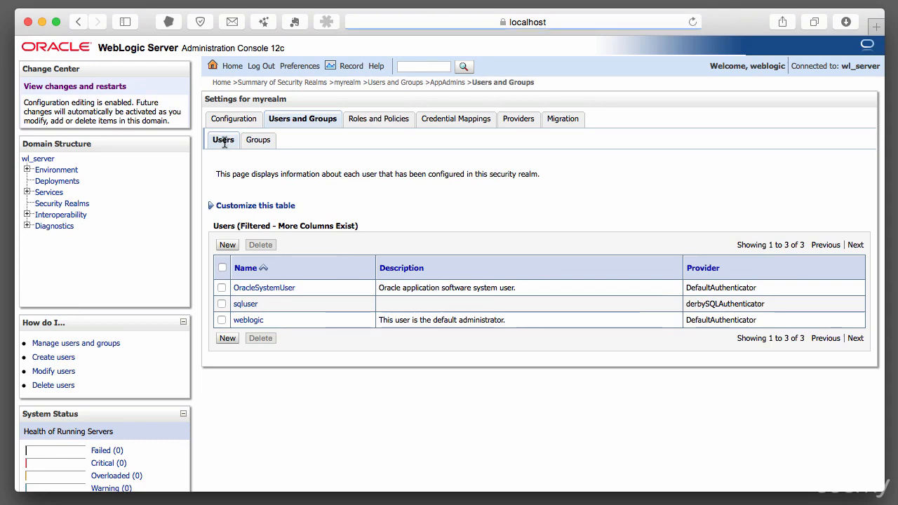
pyautogui.click(245, 304)
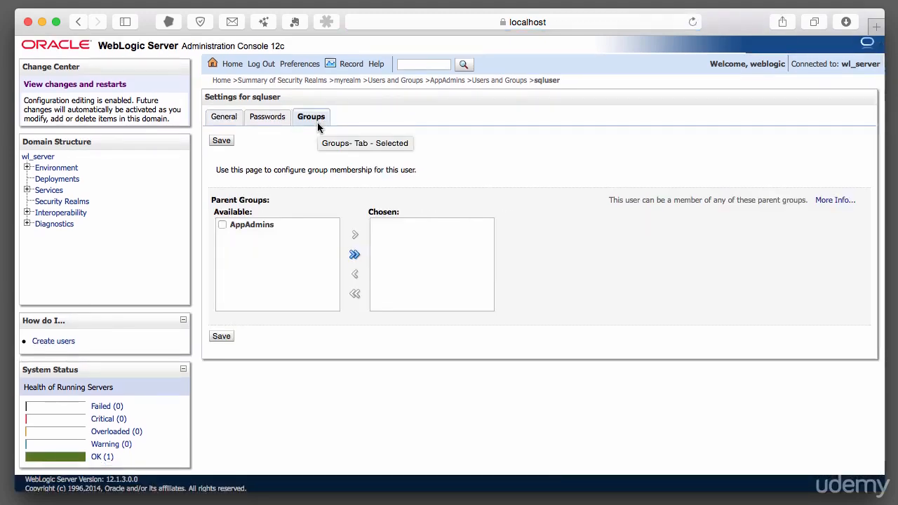
pyautogui.scroll(-1, 305, 188)
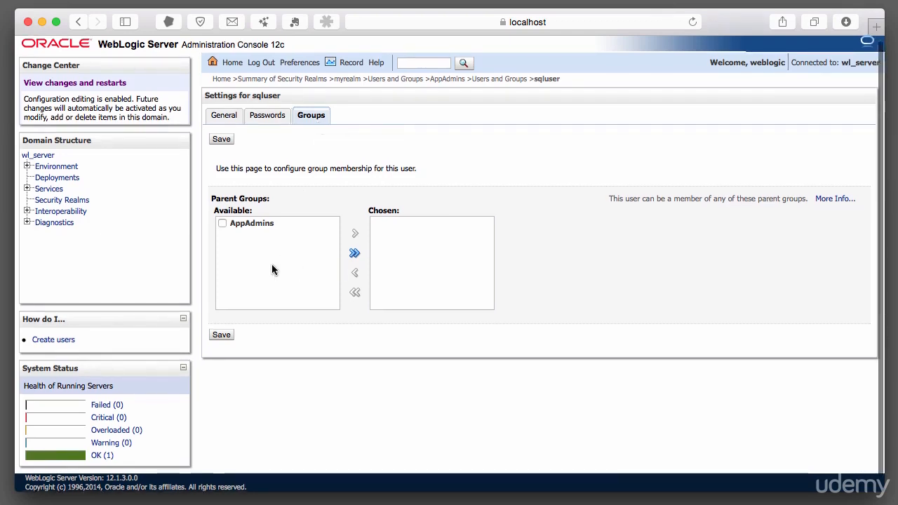
pyautogui.click(225, 223)
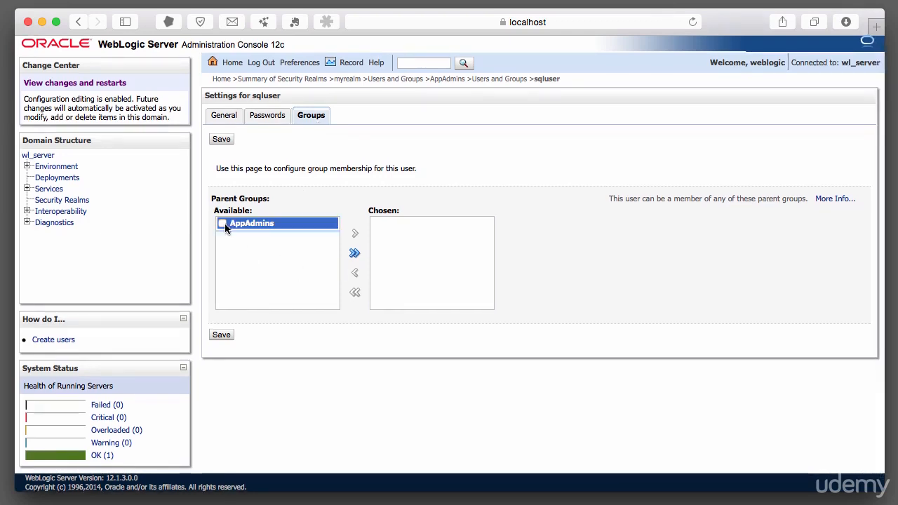
pyautogui.click(354, 234)
pyautogui.click(224, 333)
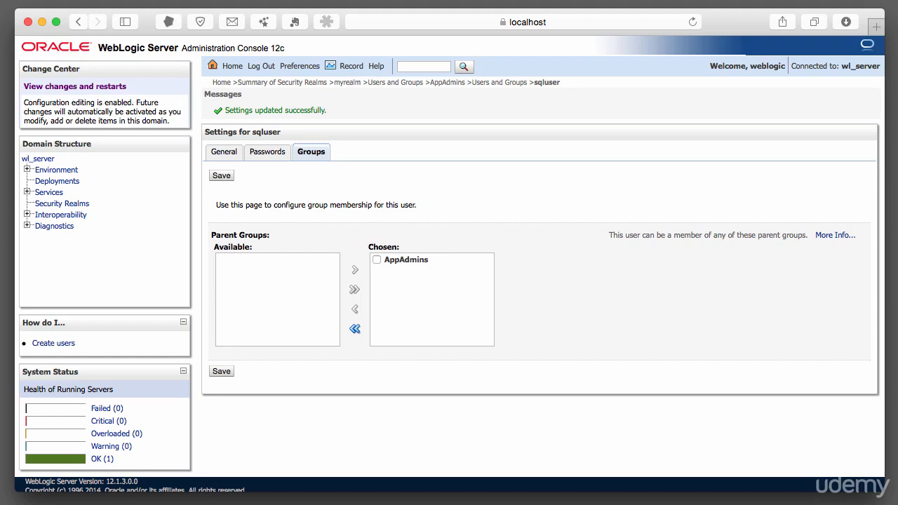
# Switch to the ij terminal session and query all groups with "select * from GROUPS;"
pyautogui.press('super+Tab')
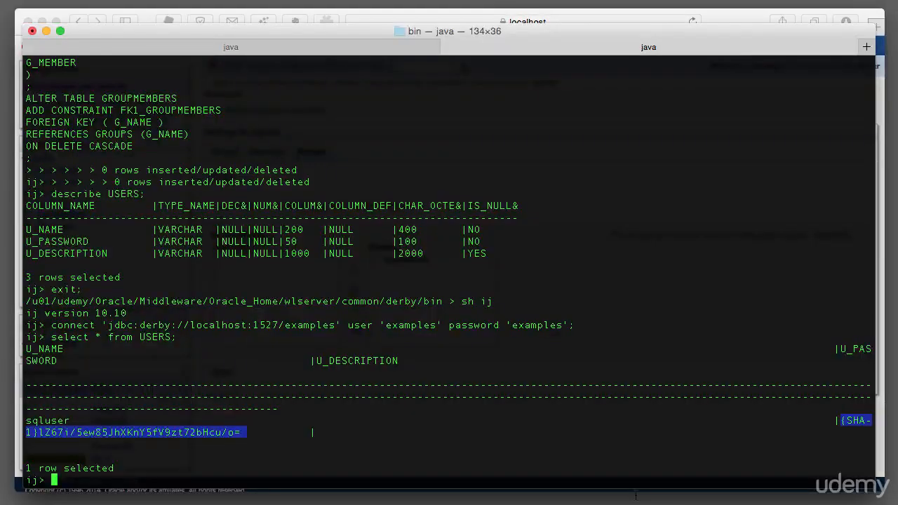
pyautogui.click(479, 321)
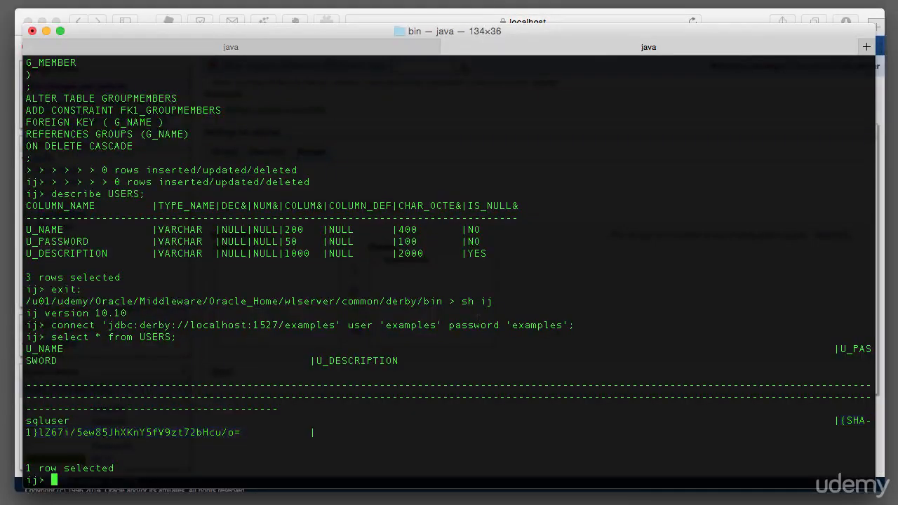
pyautogui.write('select * from GROUPS;')
pyautogui.press('Return')
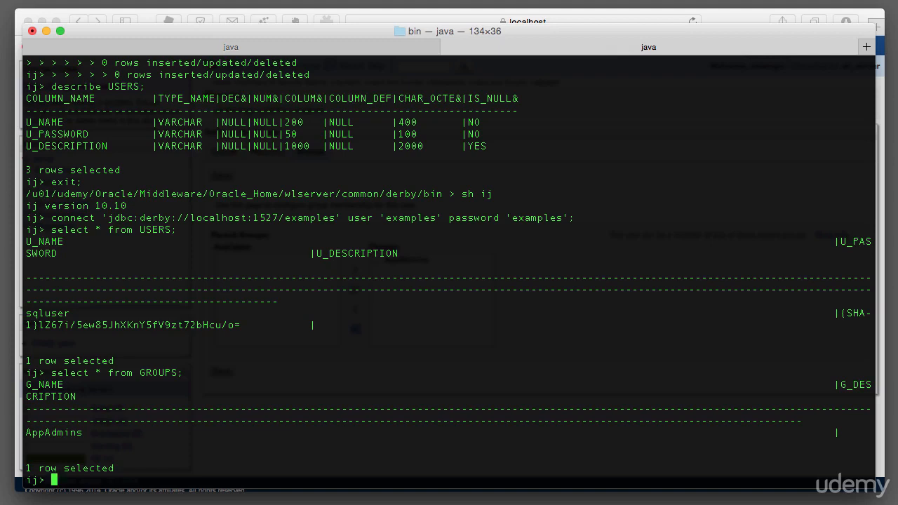
# Query all group memberships with "select * from GROUPMEMBERS;"
pyautogui.write('selecte')
pyautogui.press('BackSpace')
pyautogui.write('* from GROUPMEMBERS;')
pyautogui.press('Return')
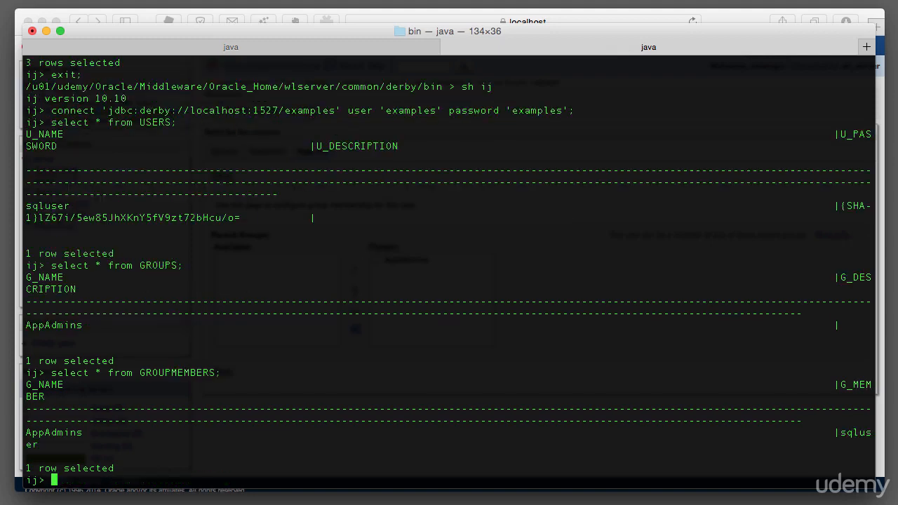